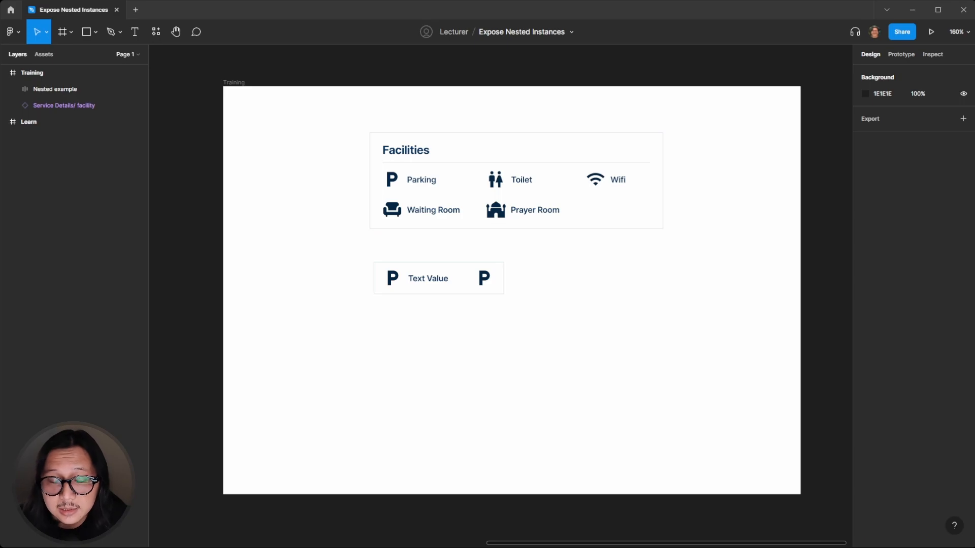
Inspect the Nested example frame and its nested layers beneath the Facilities card
scroll(534, 220, up, 3)
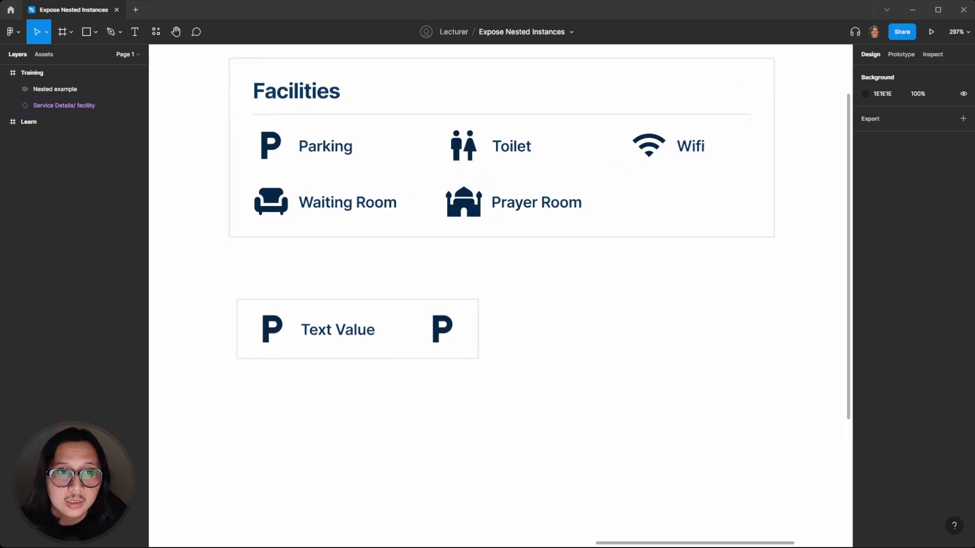
scroll(534, 221, up, 1)
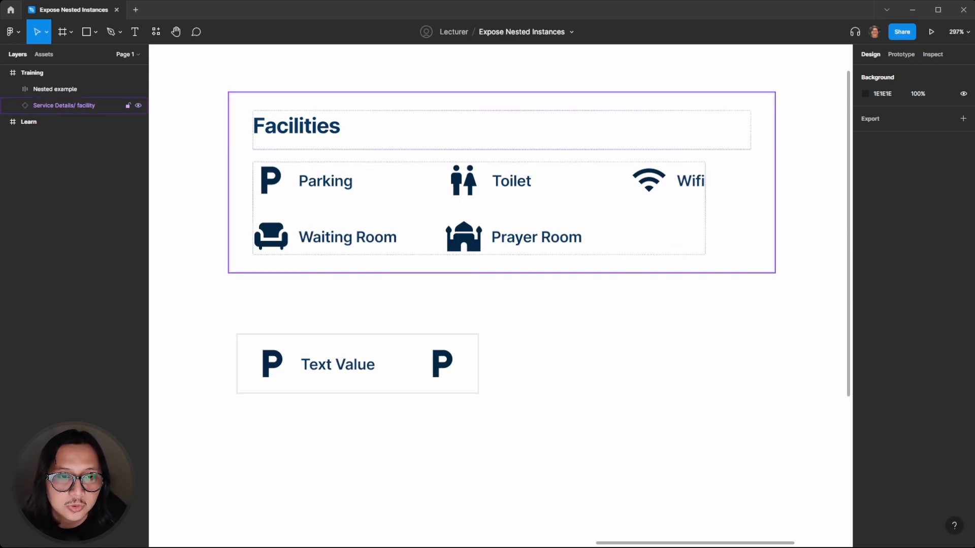
click(287, 353)
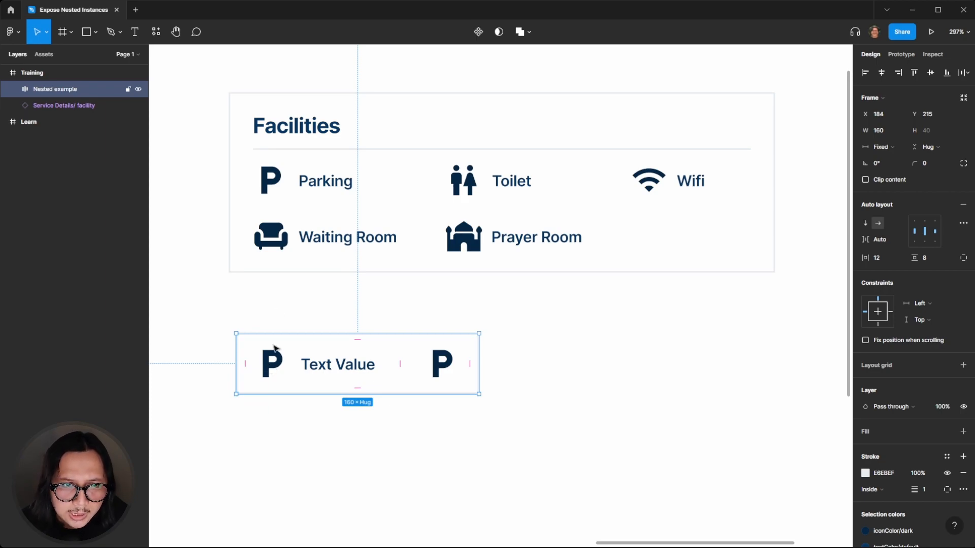
click(261, 322)
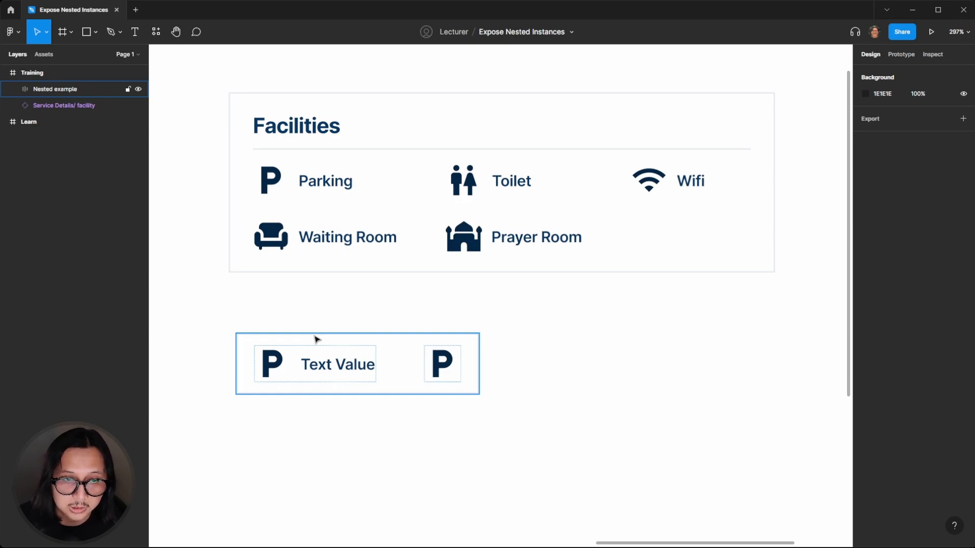
click(305, 365)
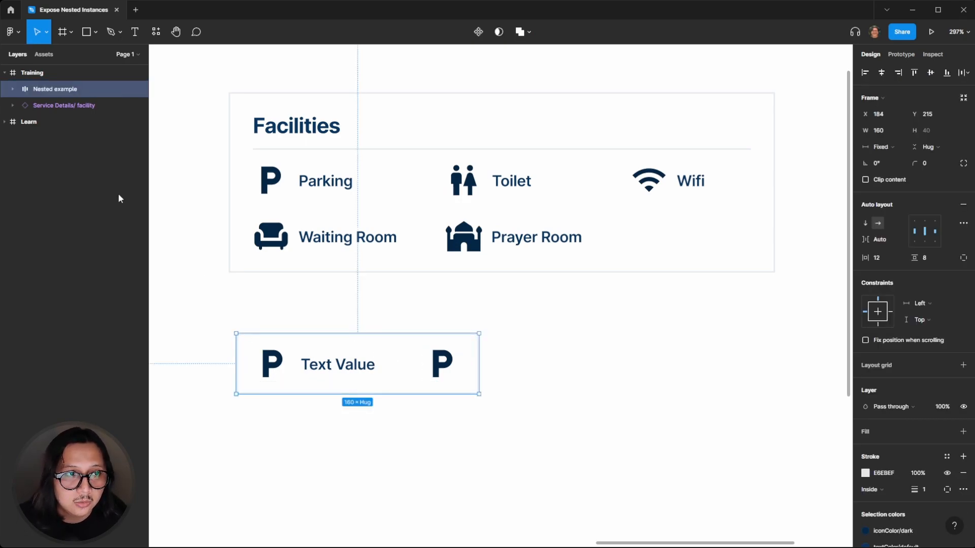
click(272, 293)
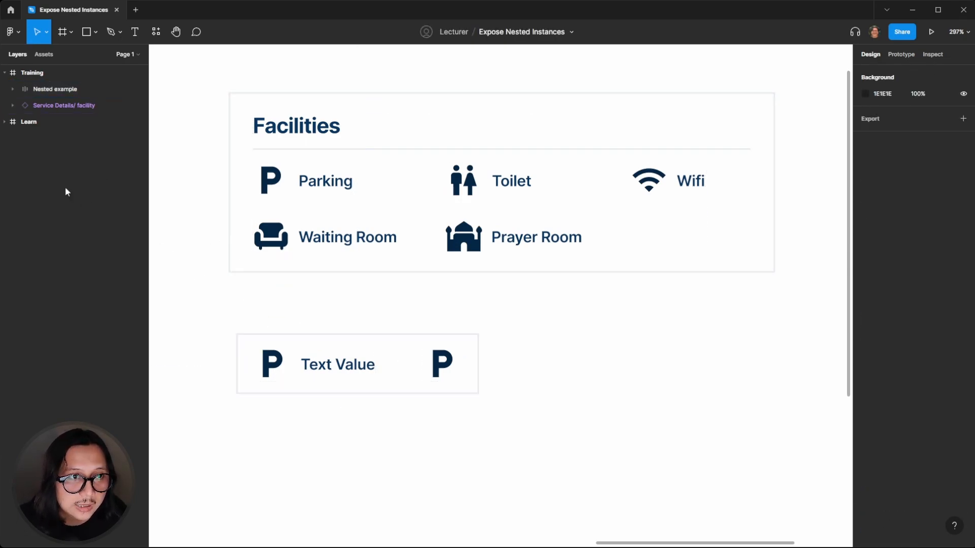
click(329, 367)
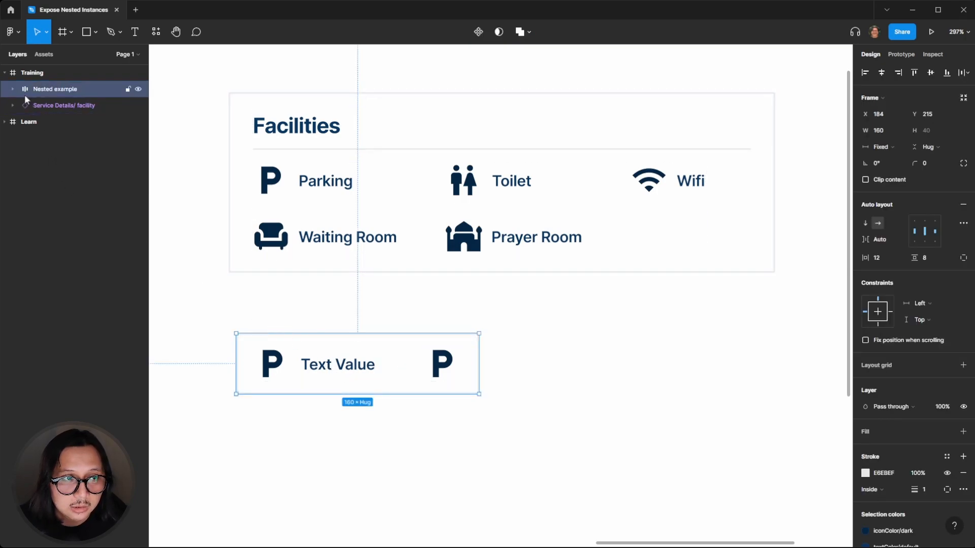
click(265, 283)
click(306, 375)
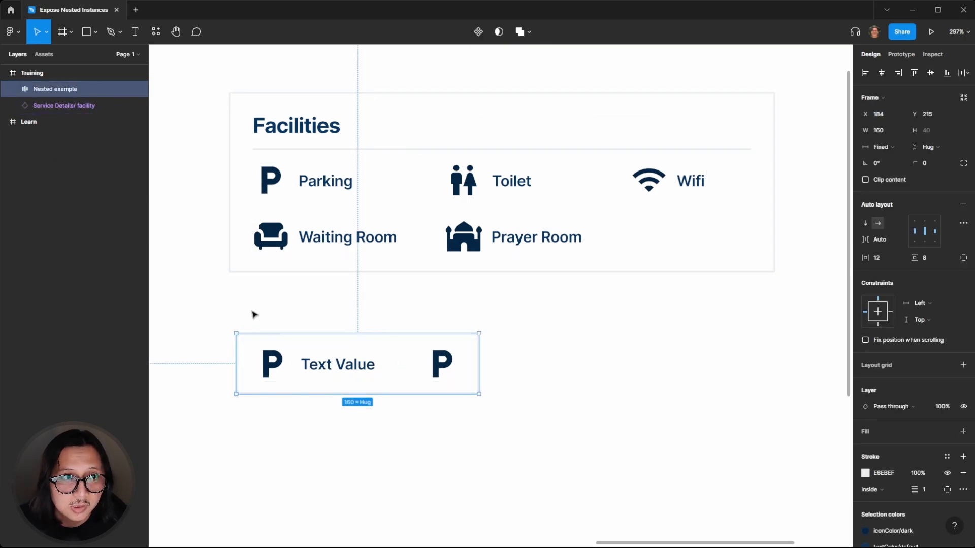
click(281, 321)
click(293, 339)
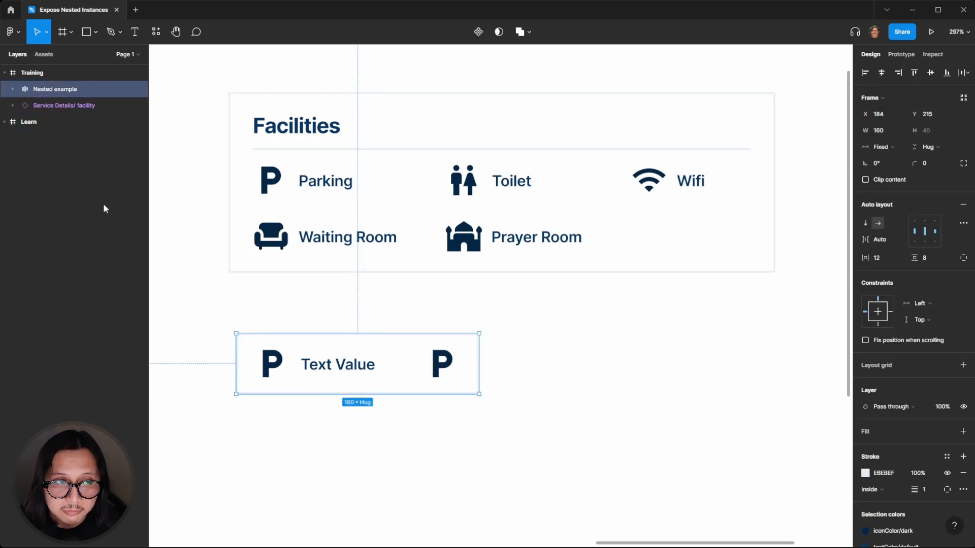
click(13, 89)
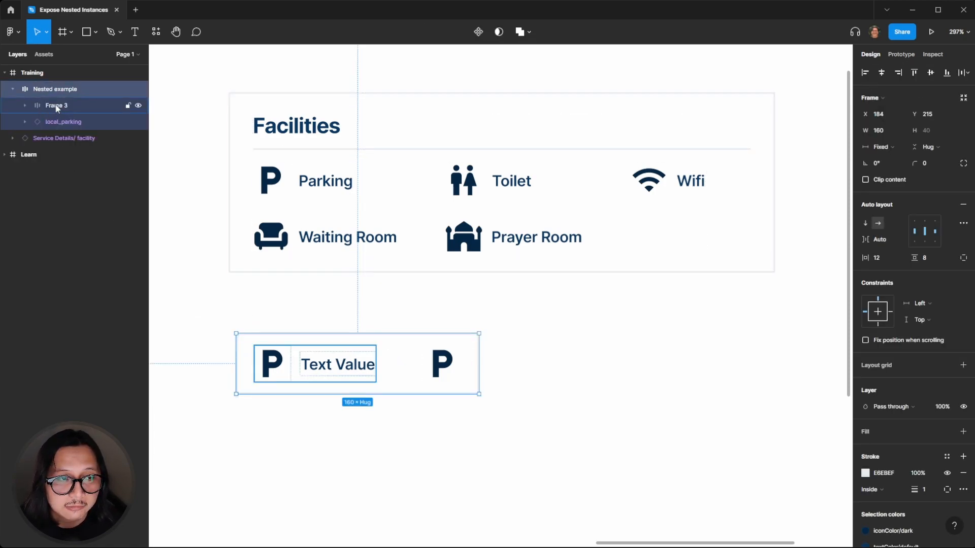
click(55, 106)
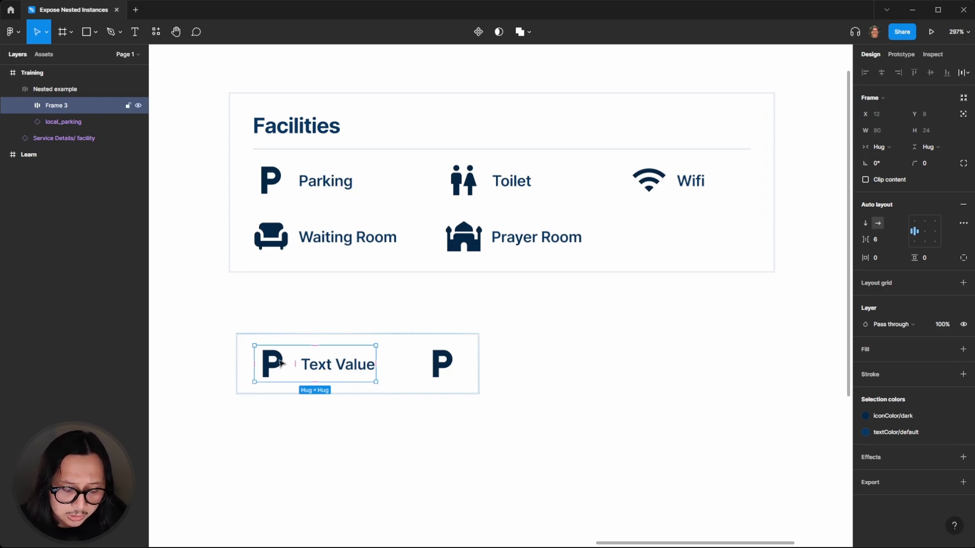
click(321, 319)
click(299, 350)
click(341, 311)
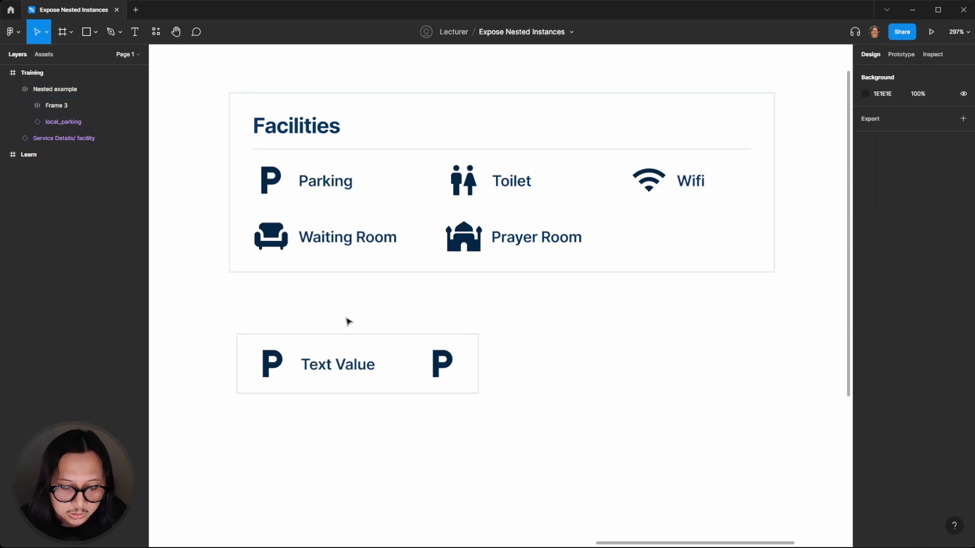
click(345, 358)
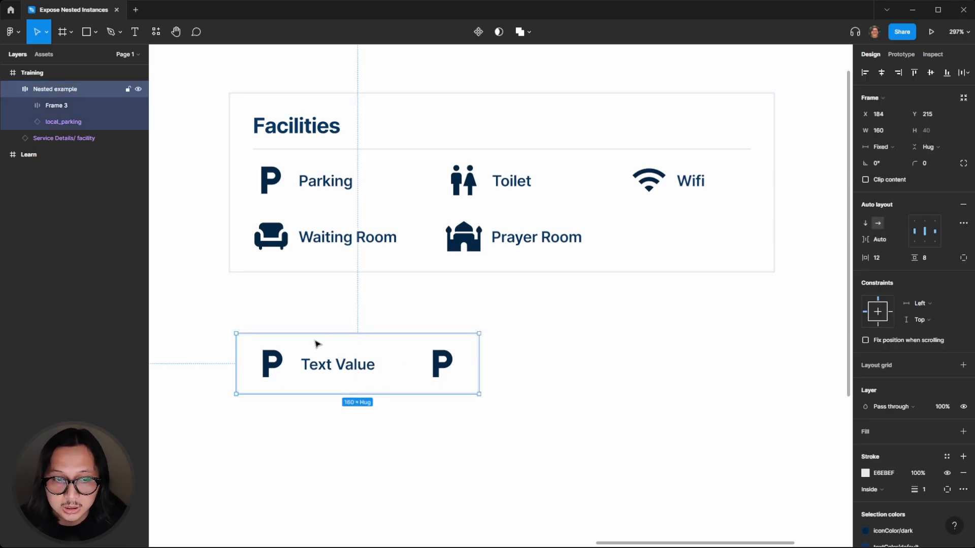
click(319, 319)
click(305, 347)
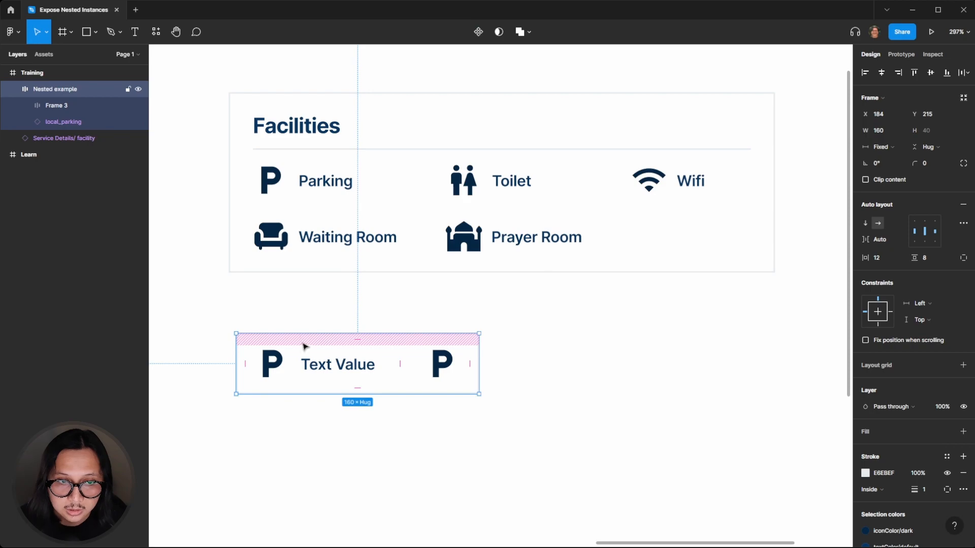
click(305, 312)
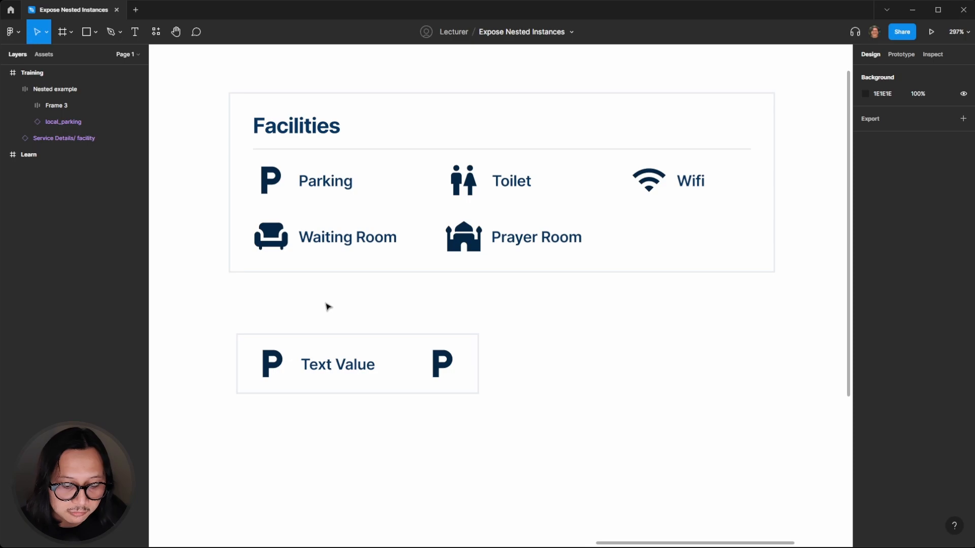
click(307, 359)
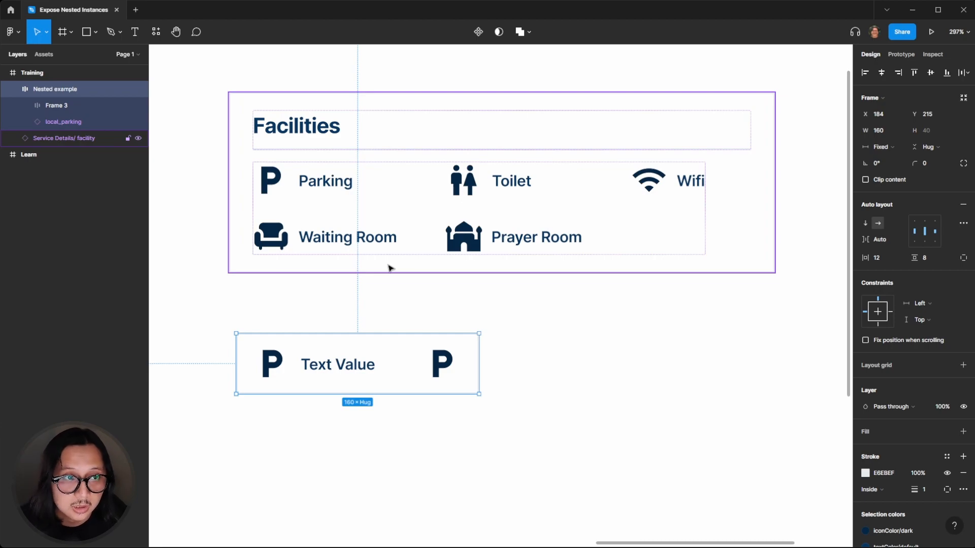
Rename the Frame 3 layer inside Nested example as "content"
click(69, 106)
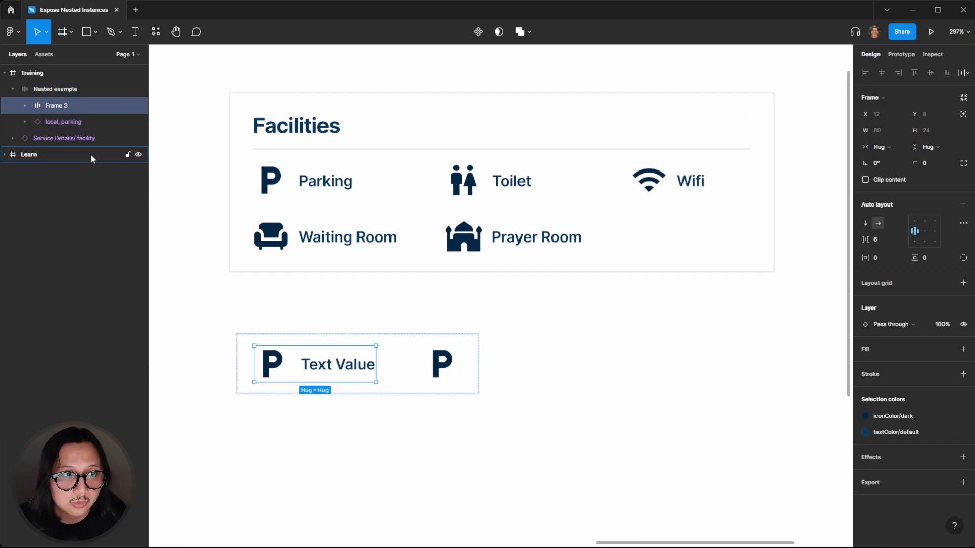
key(ctrl+r)
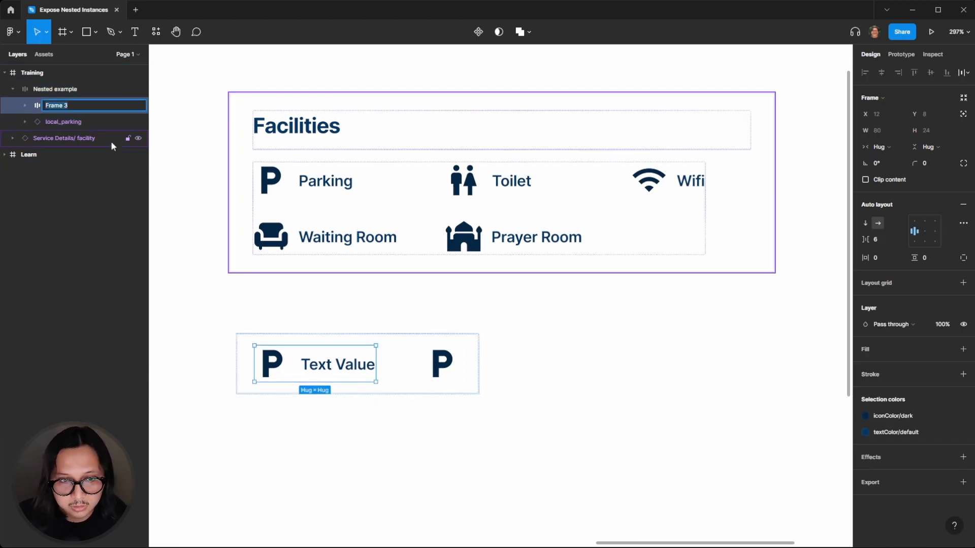
text(content)
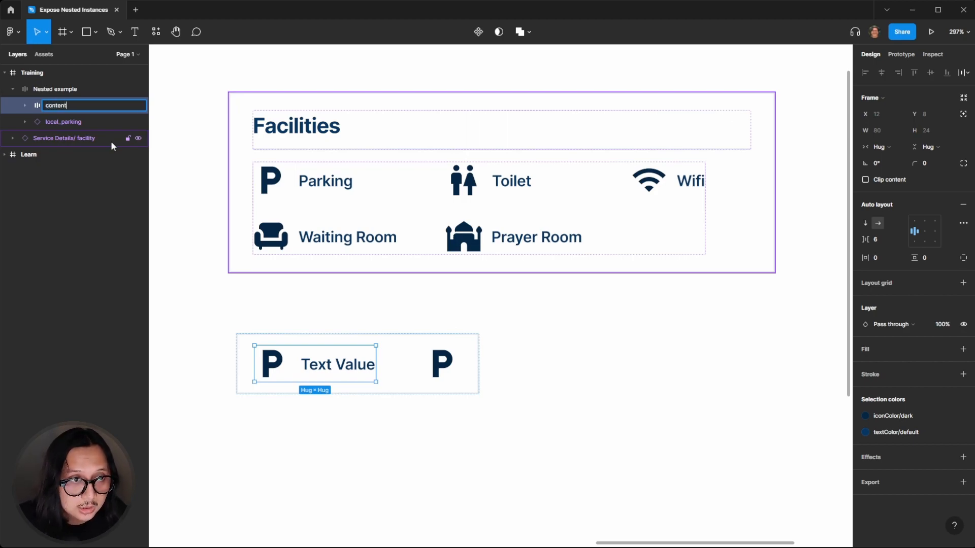
key(Return)
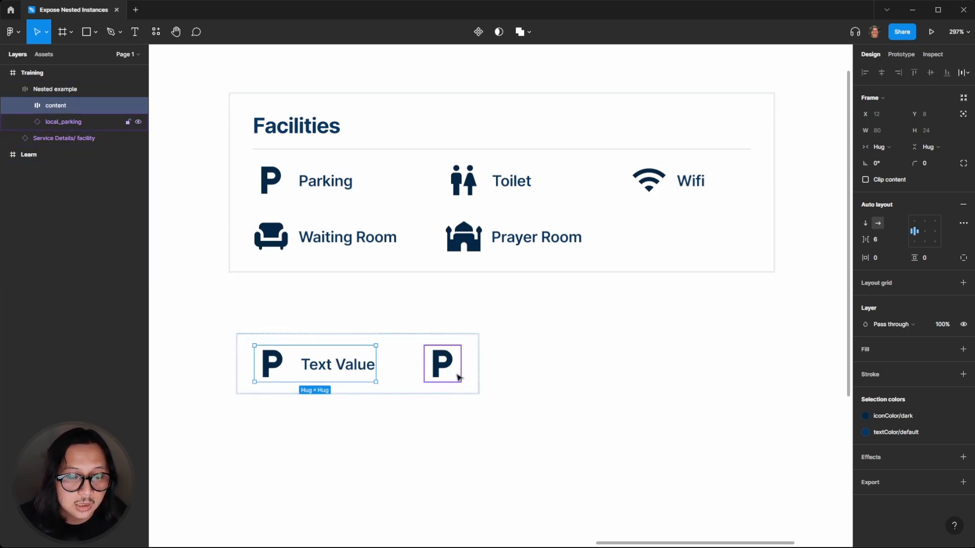
Rename the right-hand parking icon instance as "checkbox"
click(459, 378)
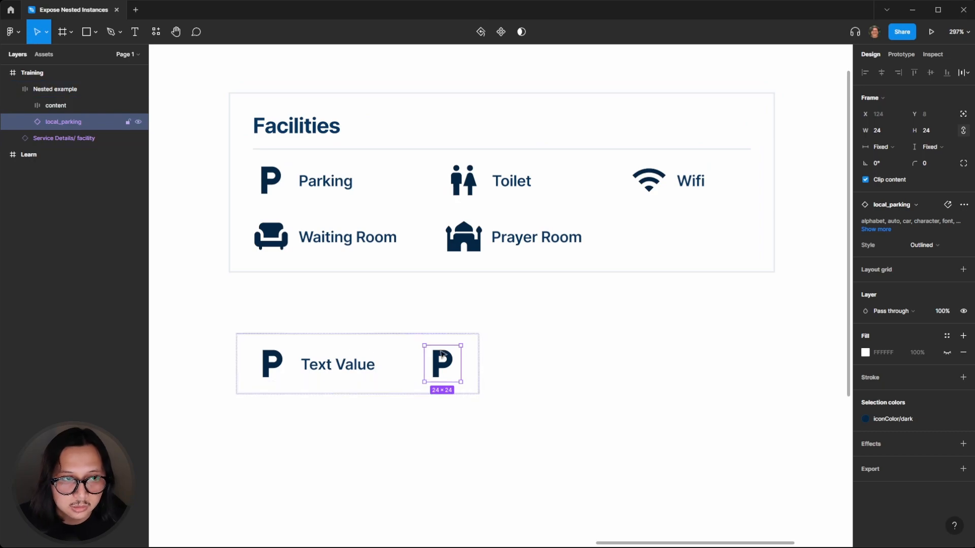
key(ctrl+r)
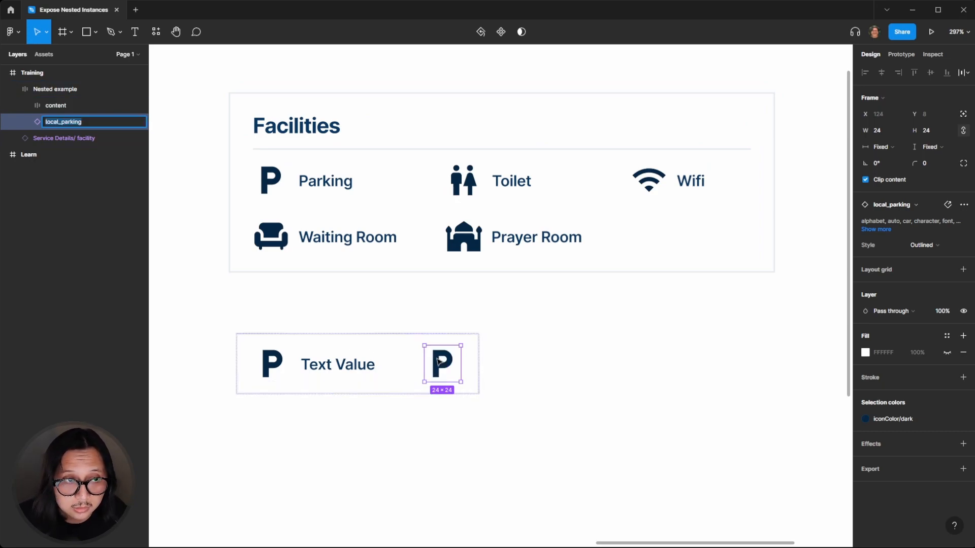
text(che)
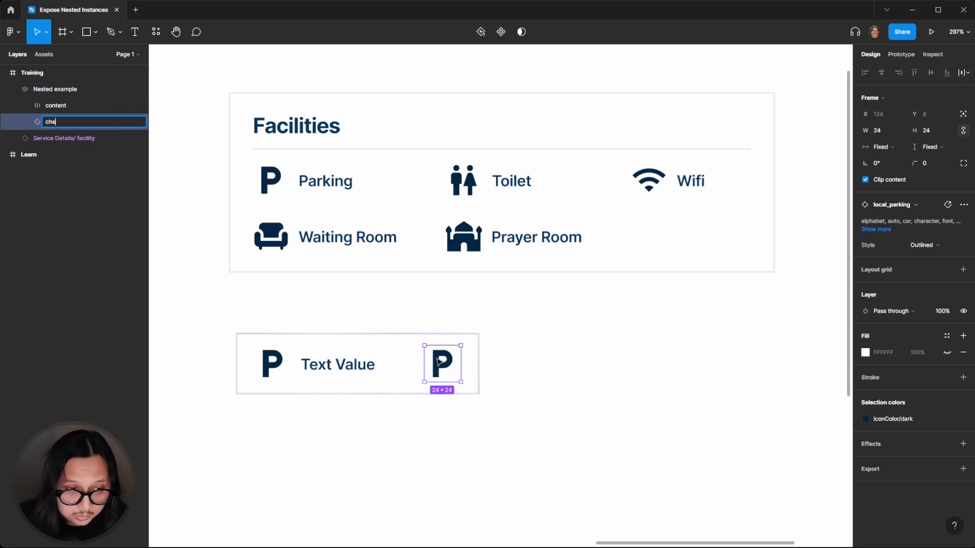
text(cbox)
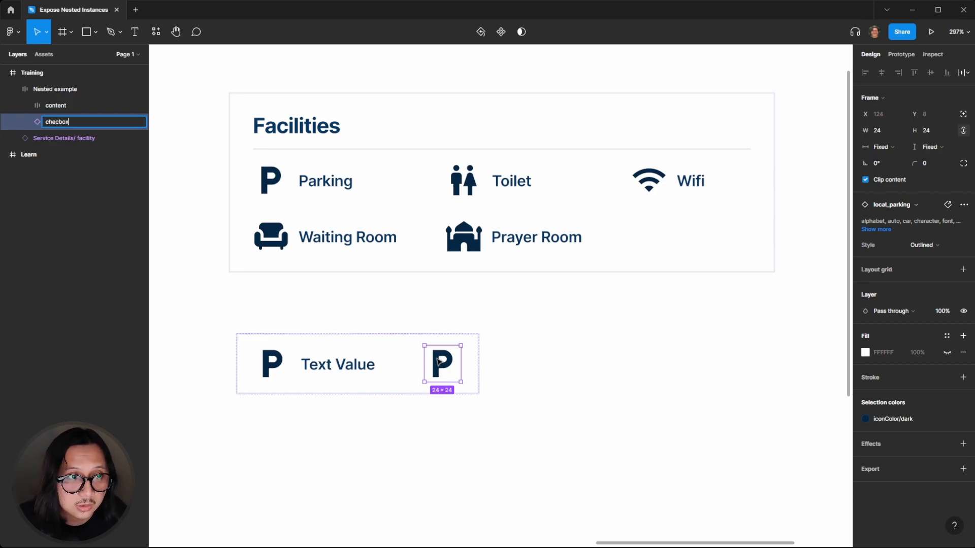
key(Left)
key(Left)
key(Left)
text(k)
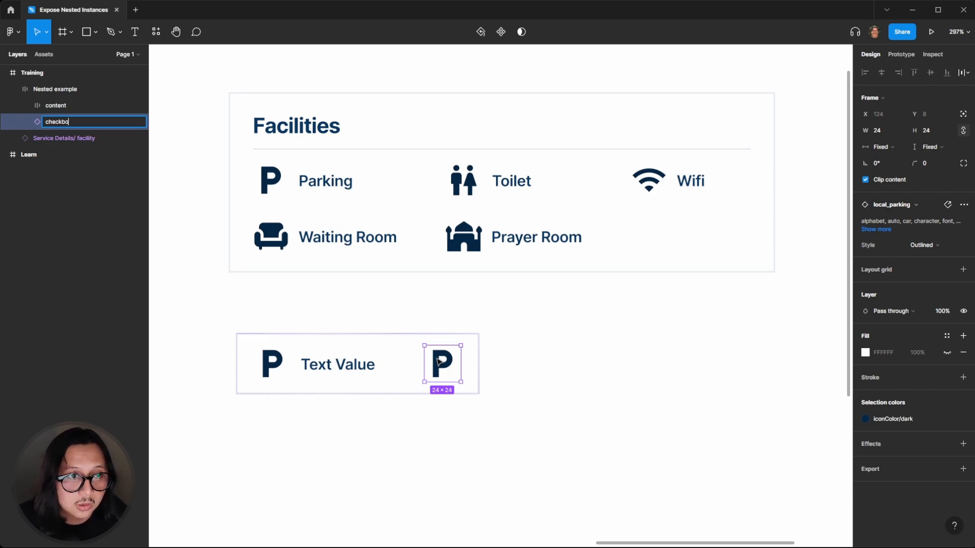
key(Return)
Rename the parking icon instance inside the content frame as "facilities icon"
click(339, 364)
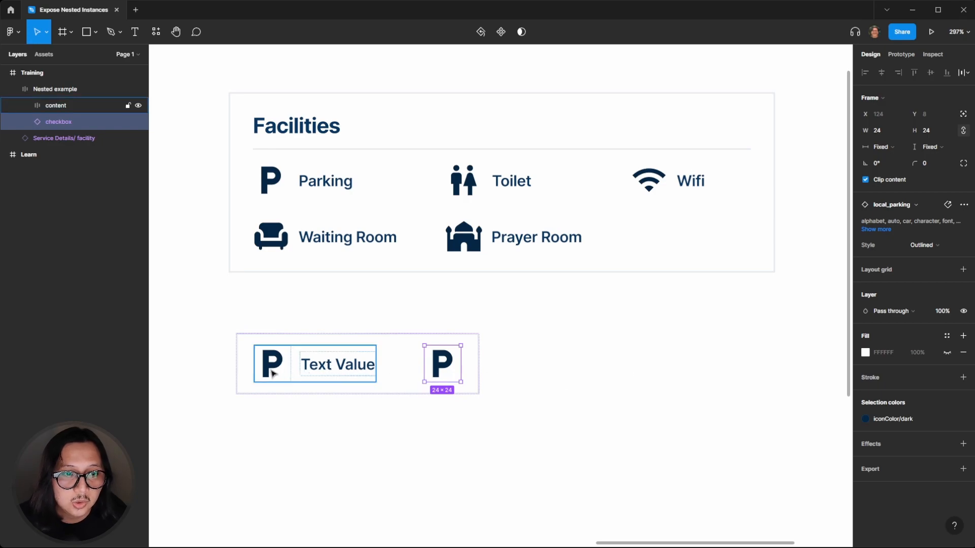
click(273, 373)
key(ctrl+r)
text(facilities icon)
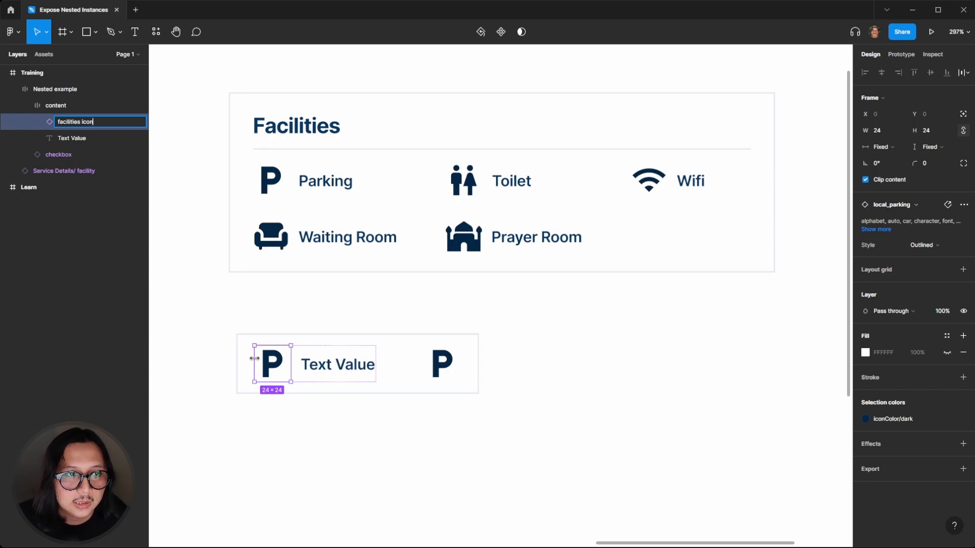
key(Return)
Convert the Nested example frame into a component
click(272, 321)
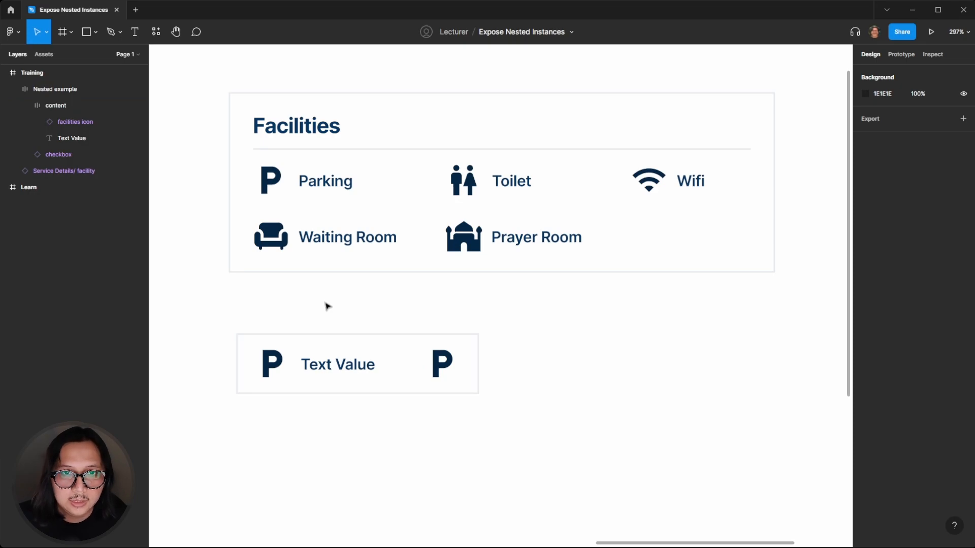
click(322, 365)
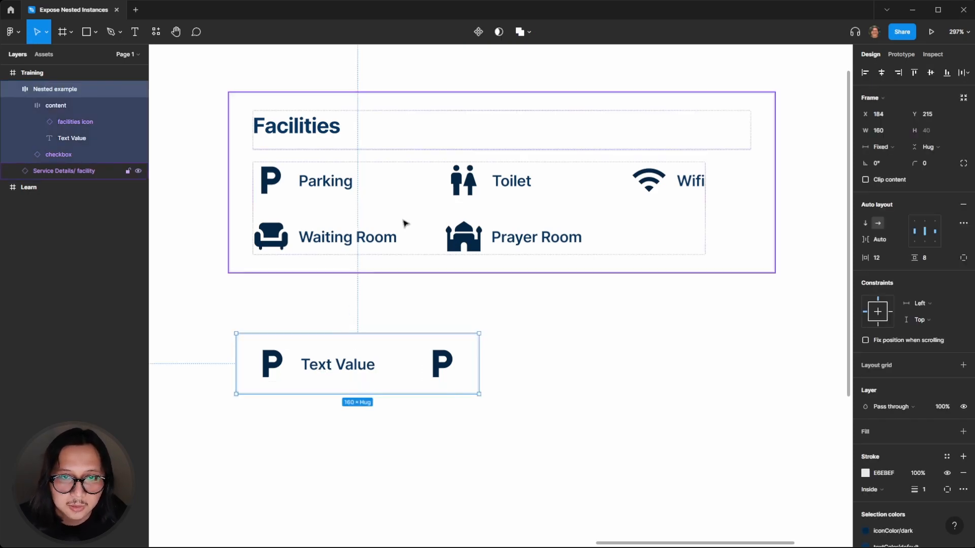
click(479, 32)
Add a component property exposing nested instance properties, and choose to expose the facilities icon
click(256, 305)
click(305, 367)
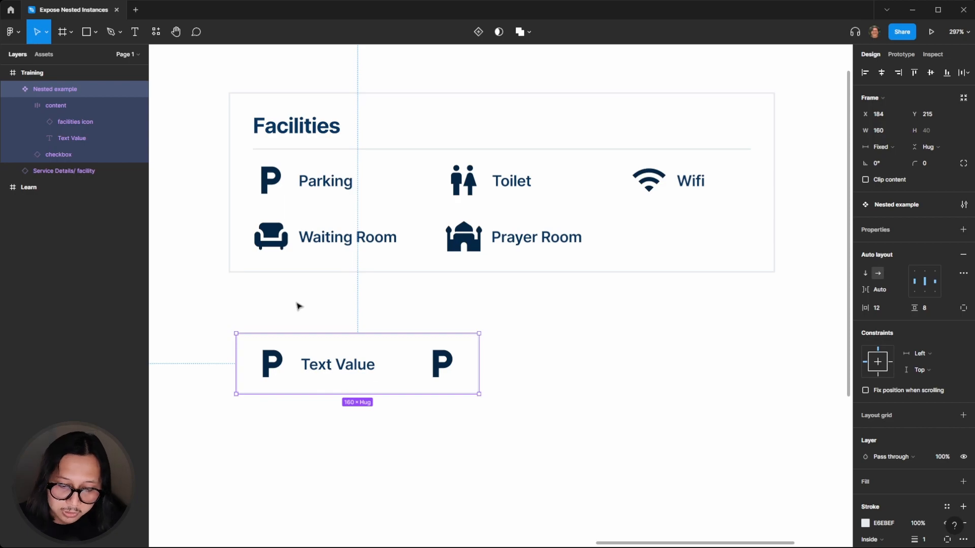
click(303, 297)
click(286, 340)
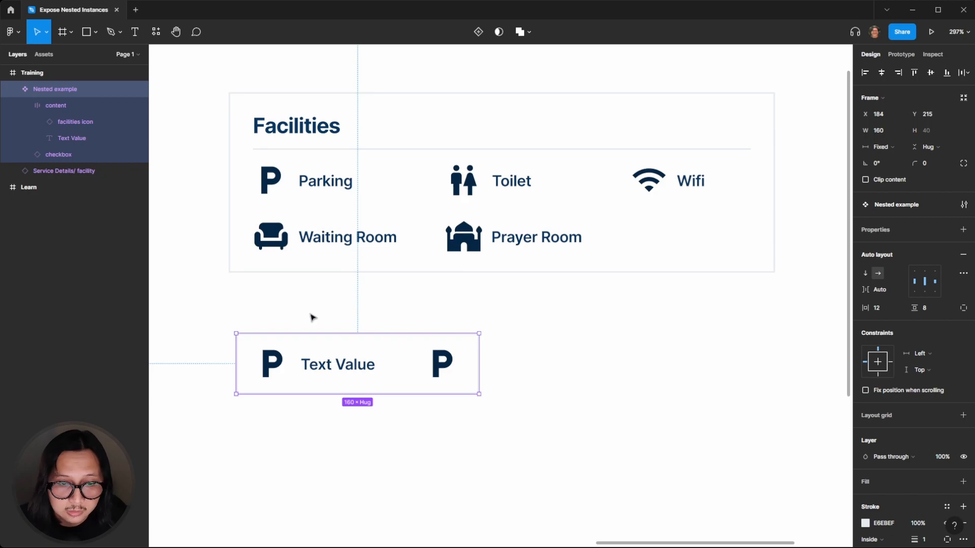
click(310, 317)
click(269, 344)
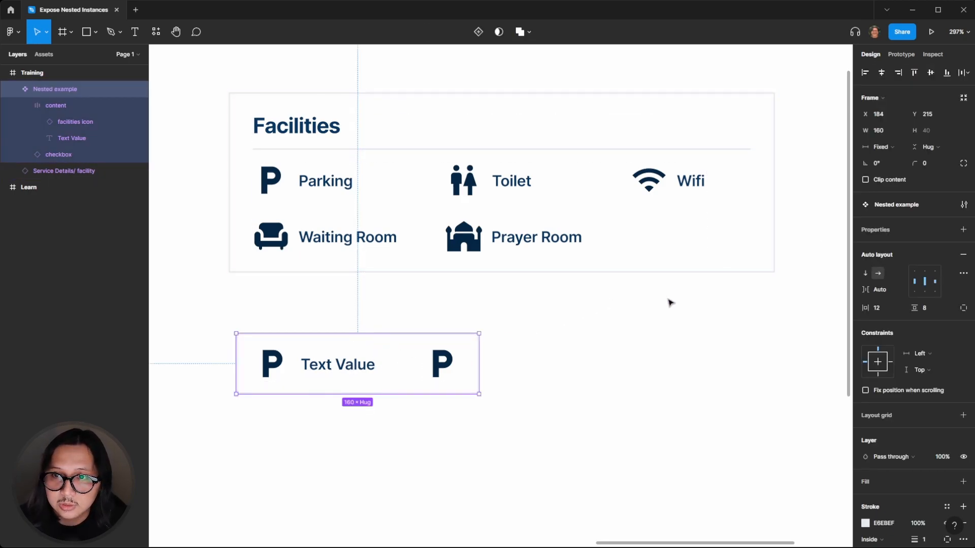
click(963, 231)
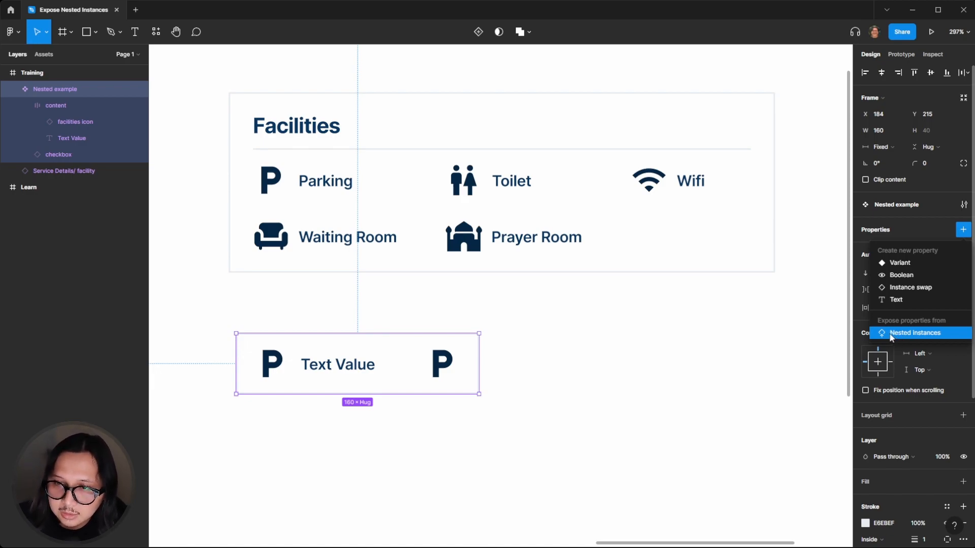
click(902, 333)
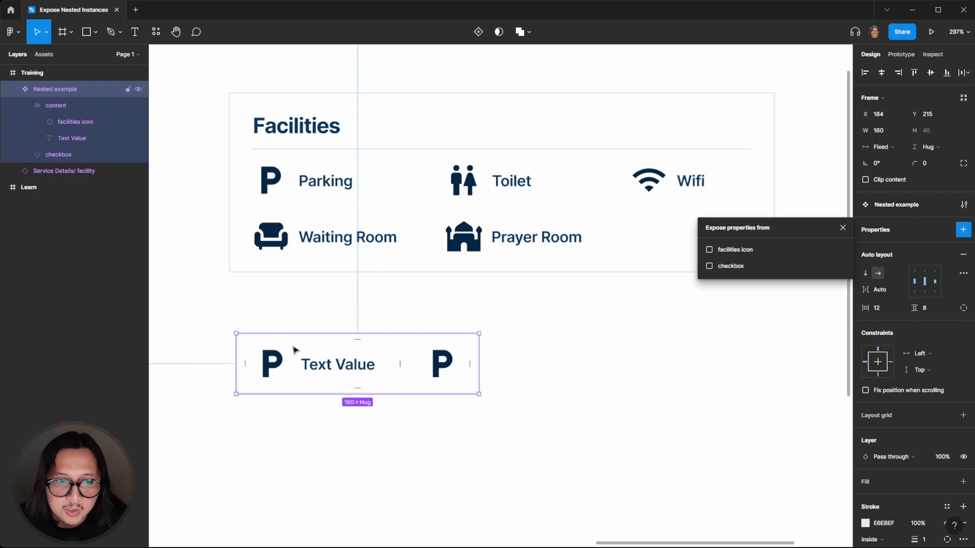
click(709, 249)
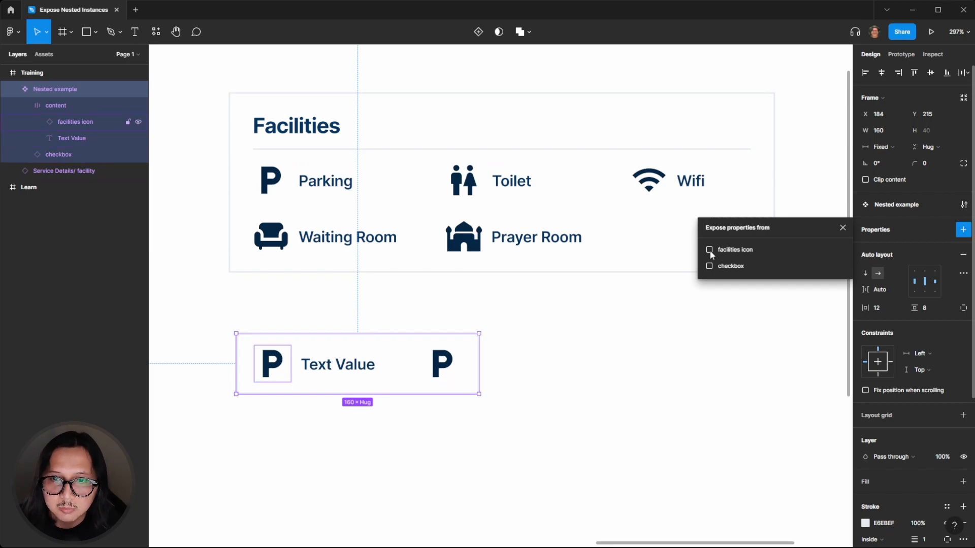
Also expose the checkbox instance's properties and close the exposure dialog
click(710, 266)
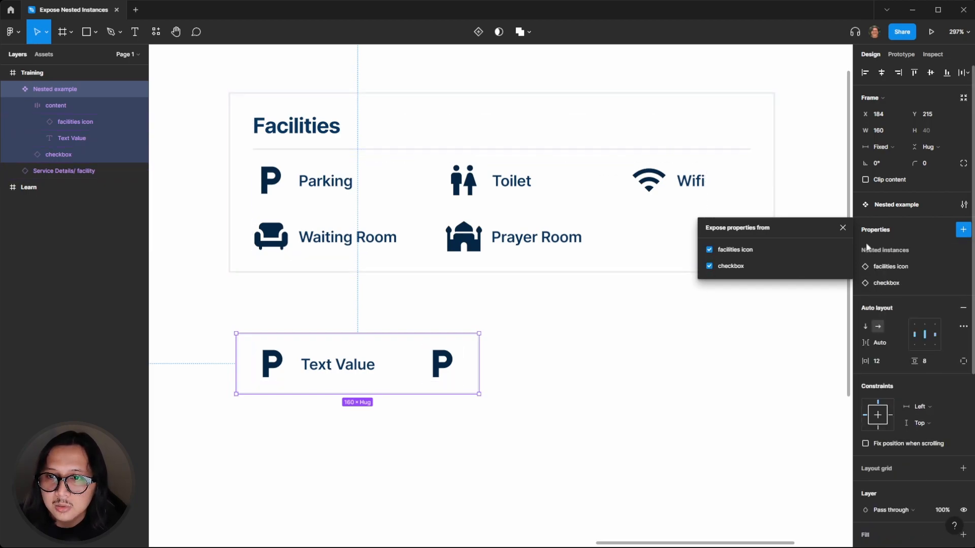
click(843, 228)
Duplicate the Nested example component as an instance placed to its right
click(635, 407)
click(363, 355)
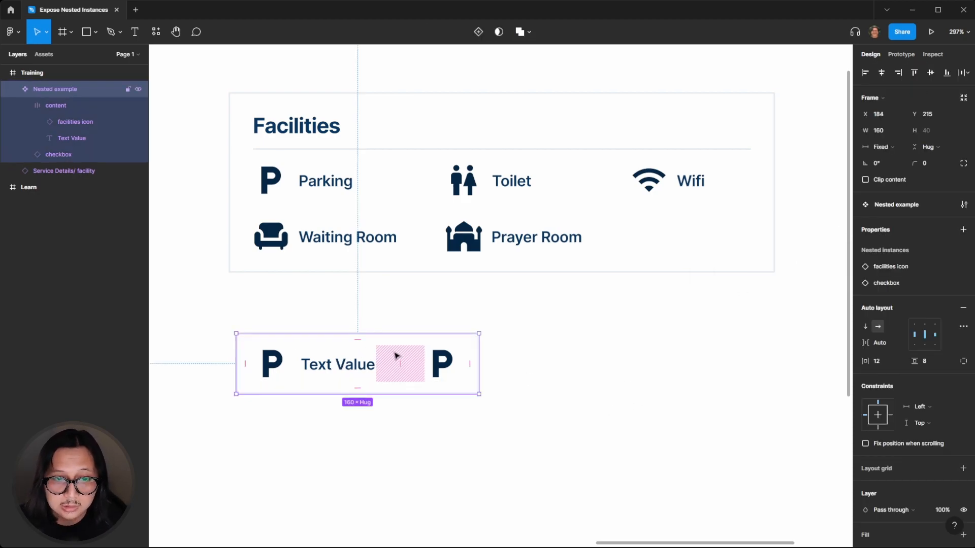
drag(344, 364, 647, 357)
click(621, 304)
click(562, 355)
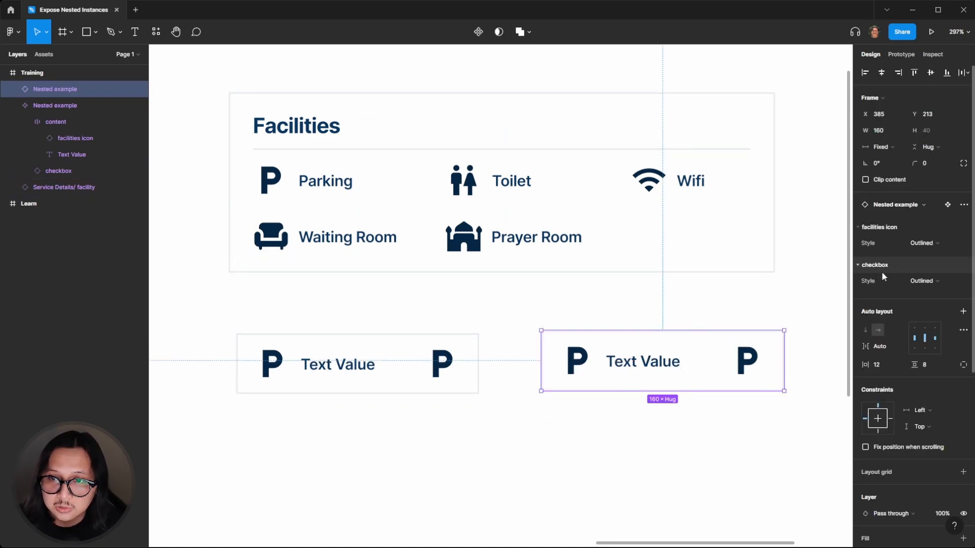
Inspect the Style options of the instance's exposed facilities icon and checkbox icons
click(922, 244)
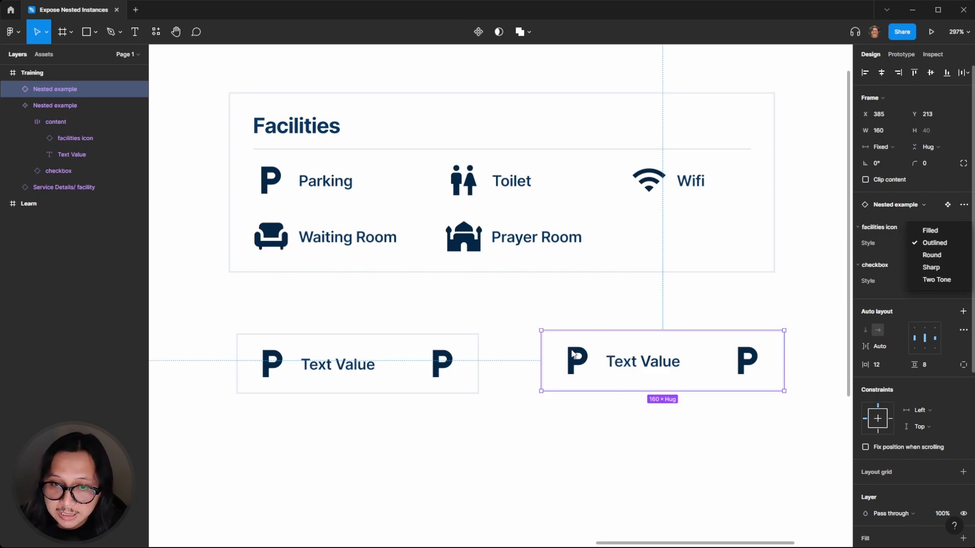
click(750, 363)
click(750, 363)
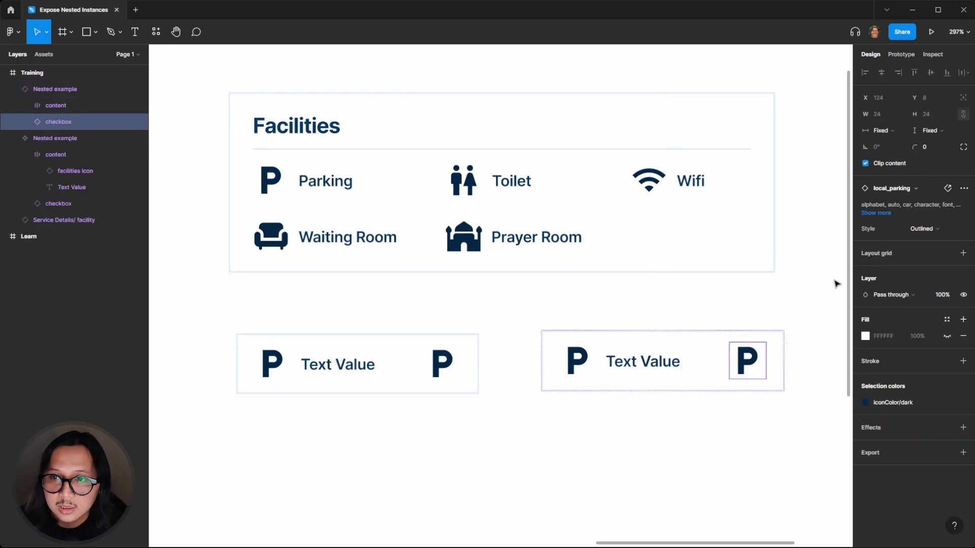
click(936, 229)
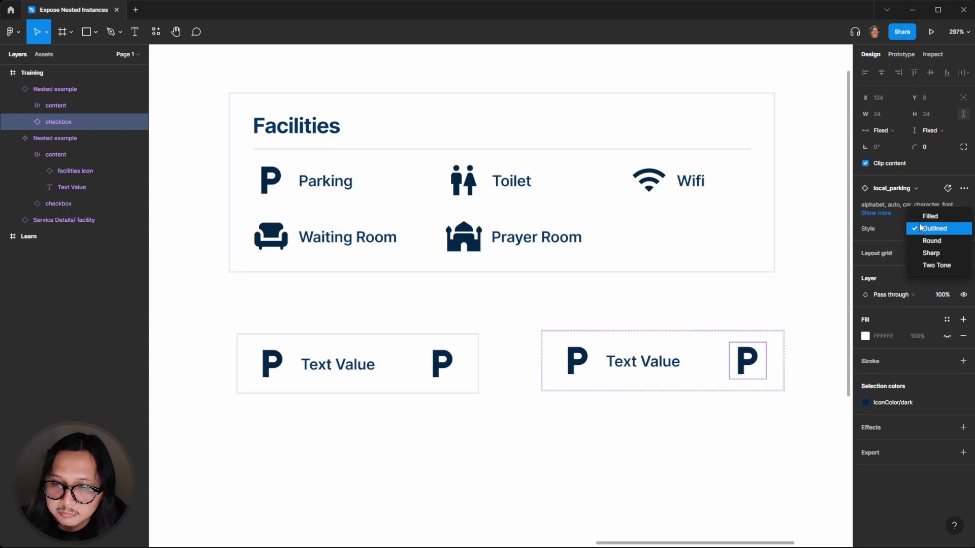
click(795, 291)
click(582, 361)
click(582, 361)
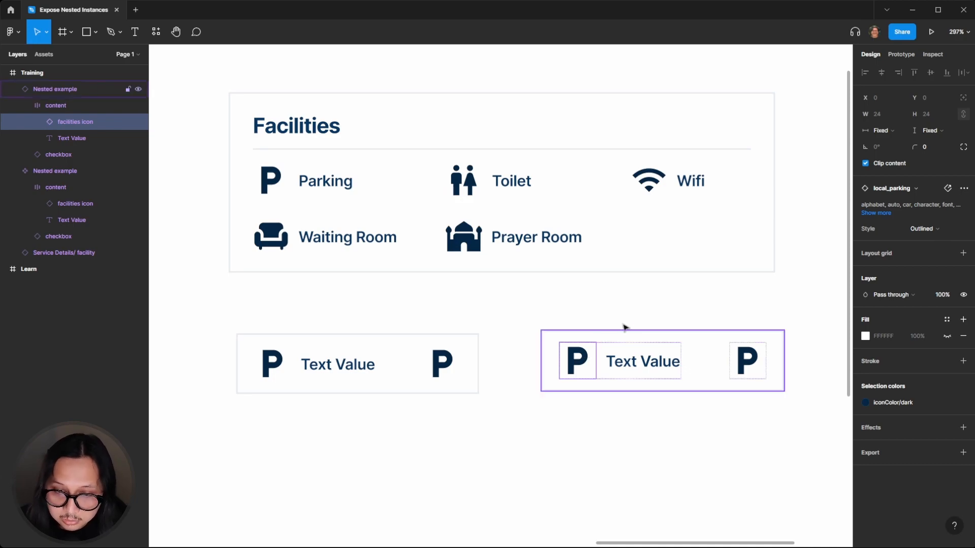
click(660, 303)
click(584, 362)
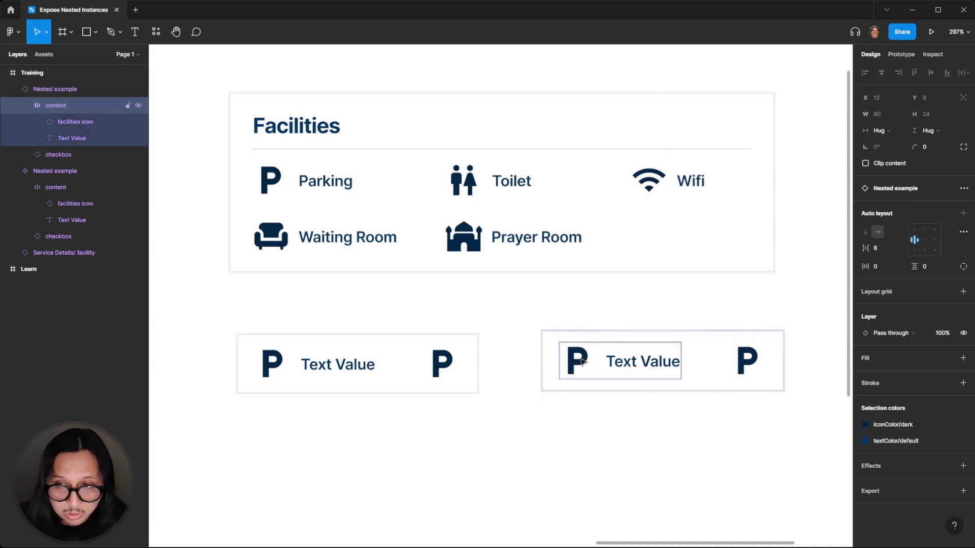
click(576, 306)
double_click(577, 360)
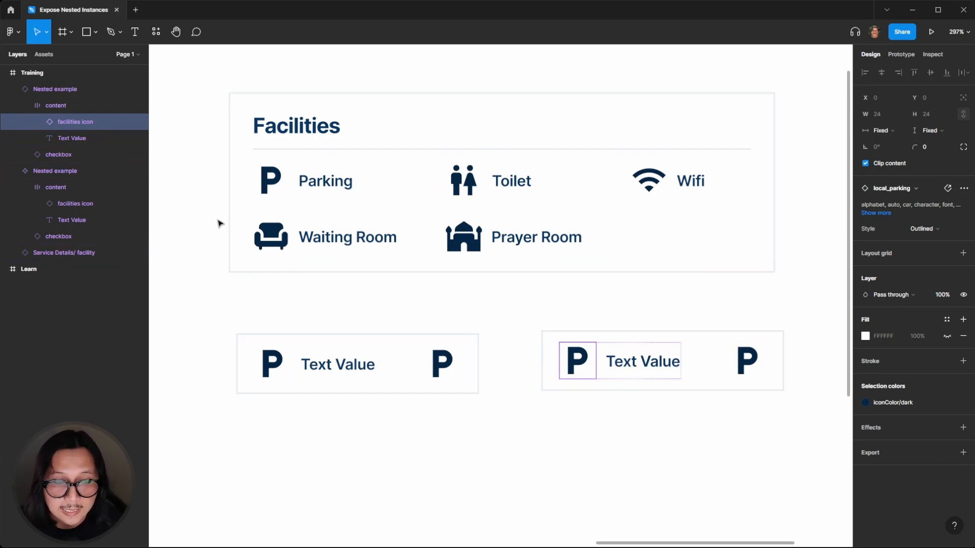
Place an area_chart icon from the Material Design Icons v03 library below the components
click(42, 55)
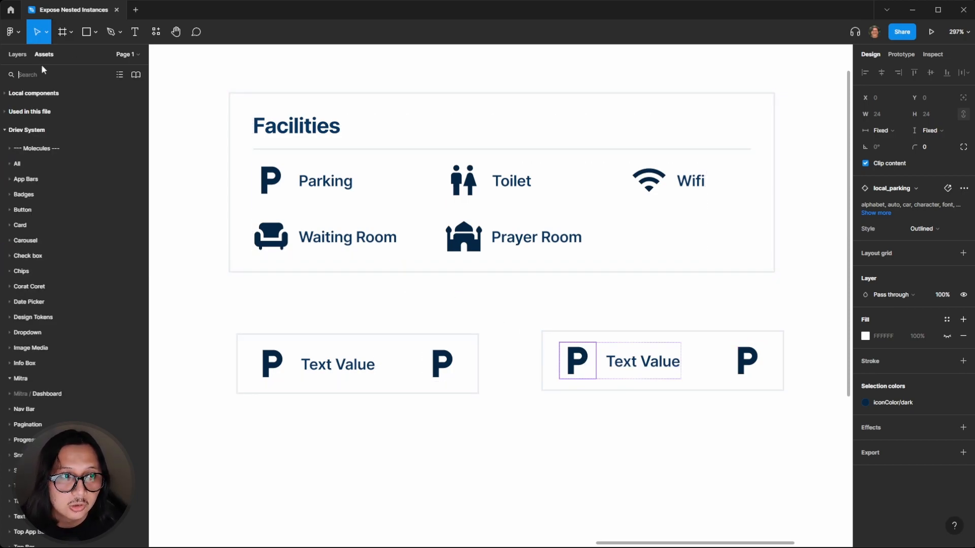
click(15, 130)
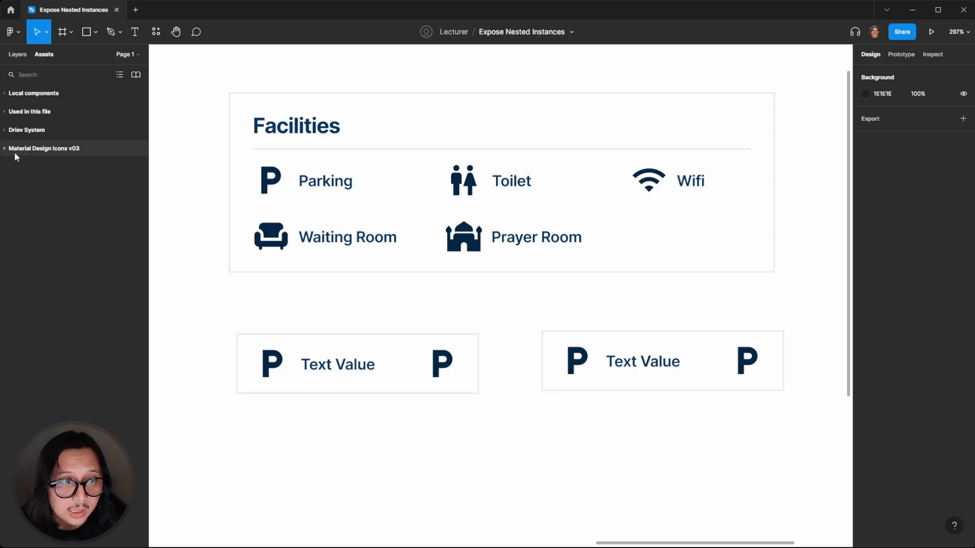
click(7, 148)
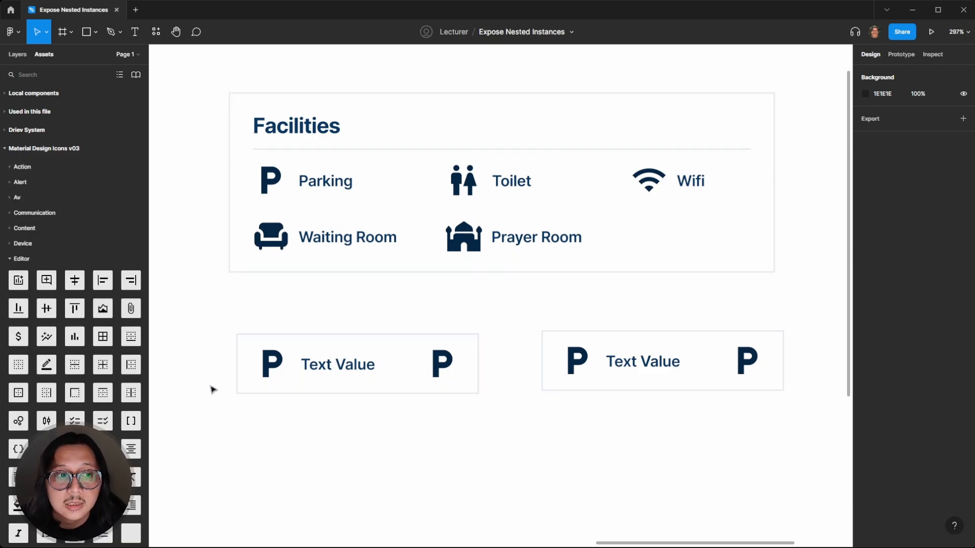
scroll(252, 439, down, 1)
drag(102, 308, 330, 459)
click(482, 470)
click(349, 462)
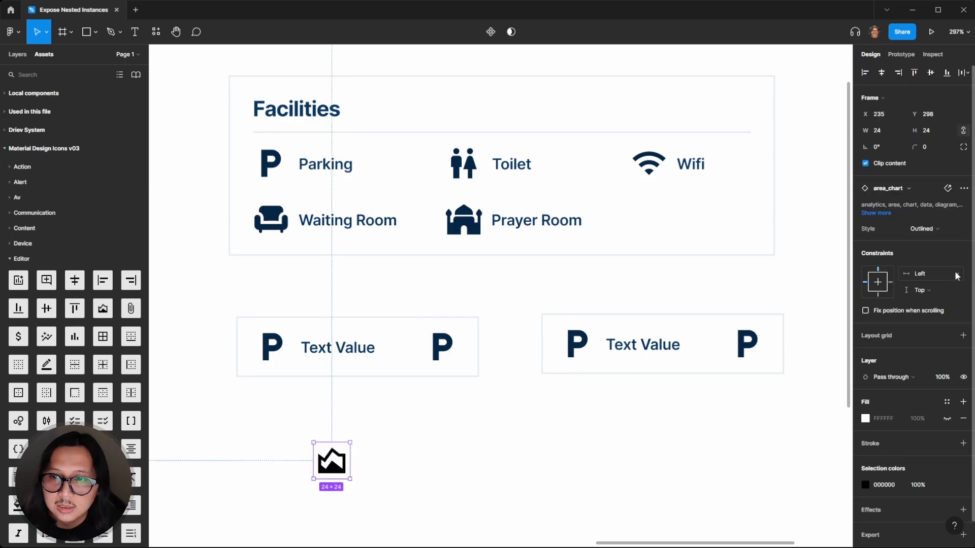
Cycle the area_chart icon's Style through Filled, Round, Sharp and Two Tone
click(401, 440)
click(331, 465)
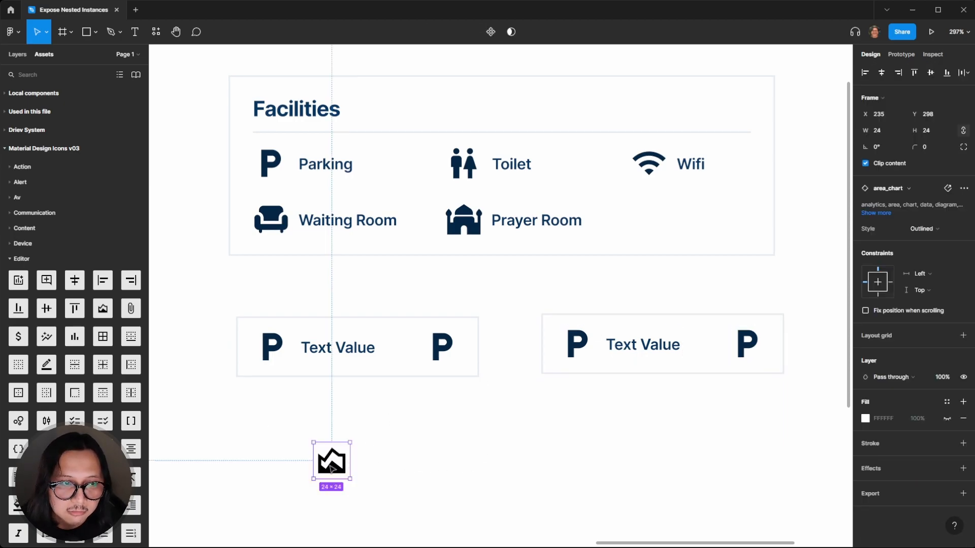
click(931, 230)
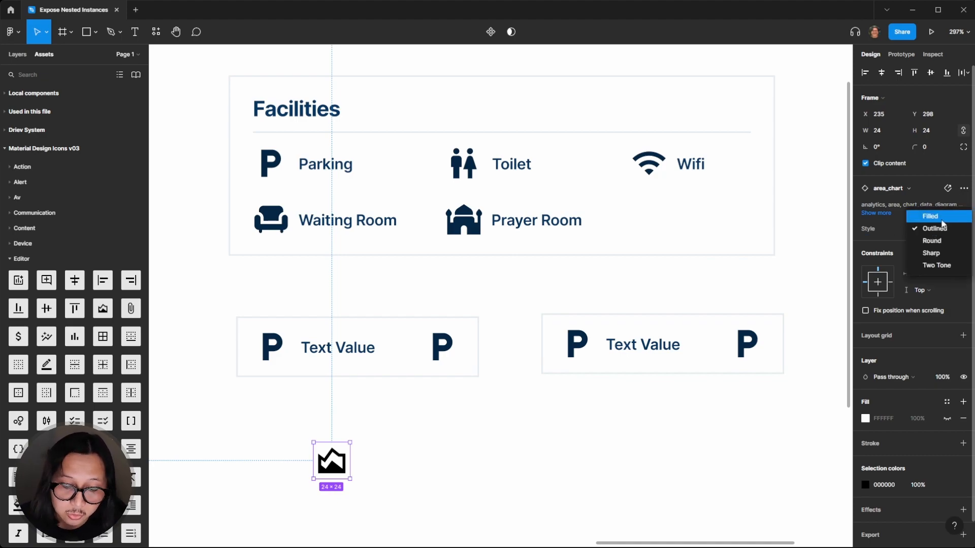
click(942, 220)
click(411, 457)
click(333, 463)
click(921, 229)
click(933, 241)
click(935, 229)
click(932, 242)
click(939, 229)
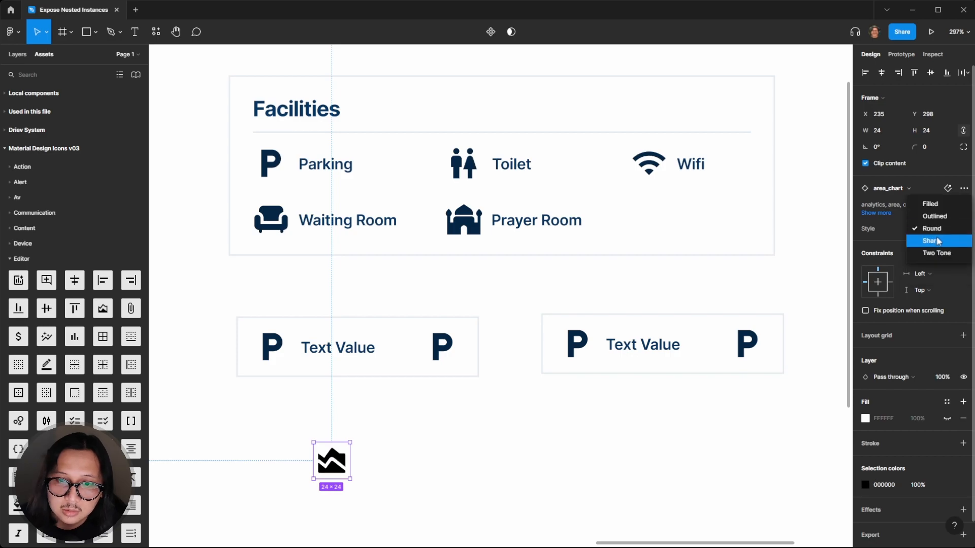
click(936, 243)
click(939, 231)
click(935, 240)
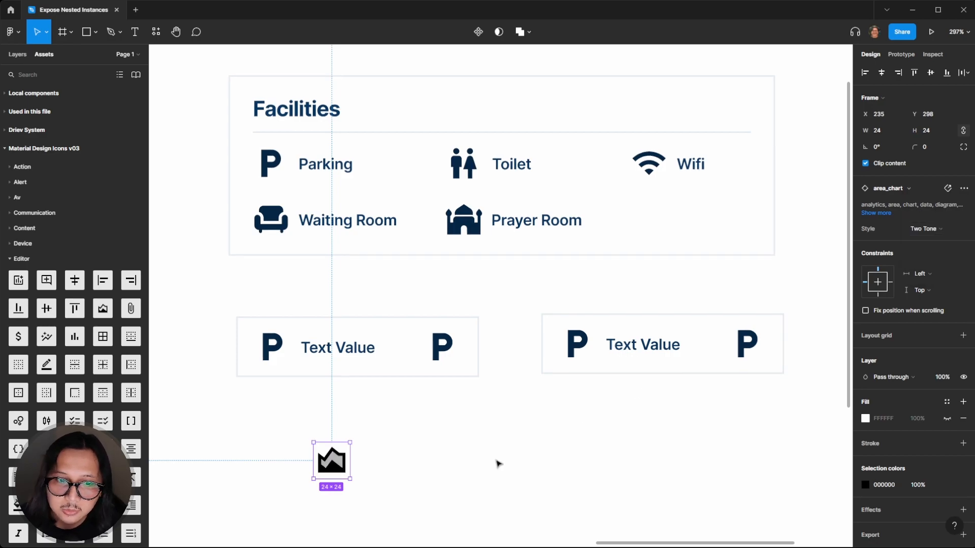
click(434, 479)
click(333, 474)
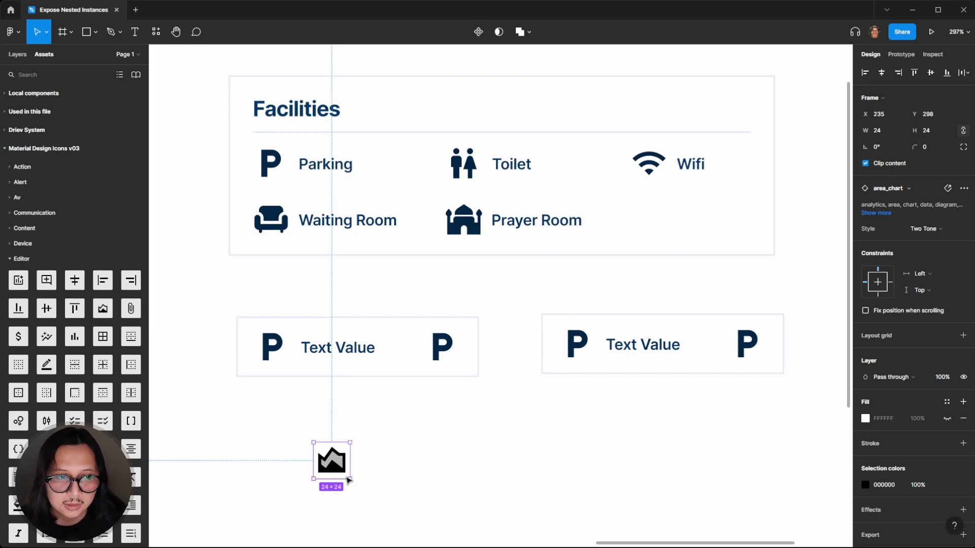
Delete the area_chart icon
click(399, 470)
click(347, 467)
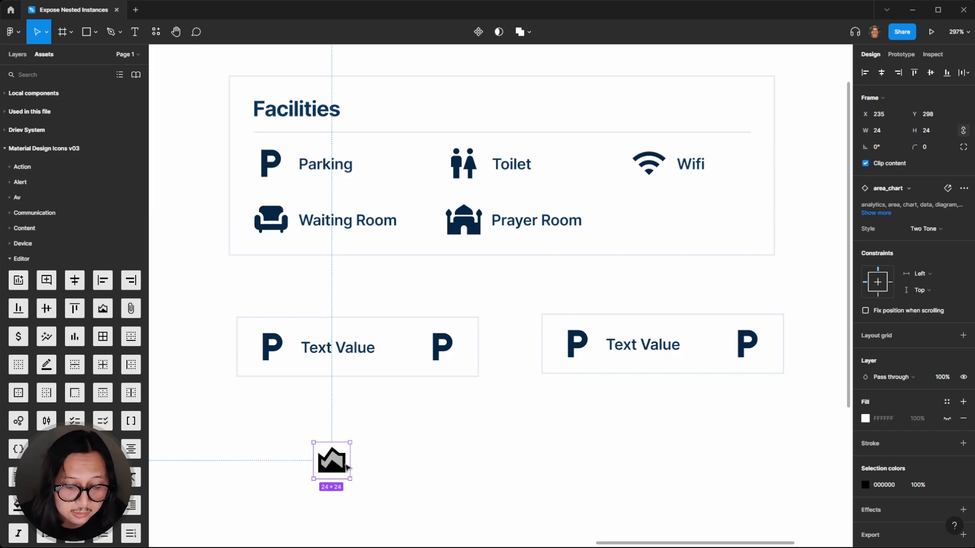
key(Delete)
Examine the Nested example component and its instance side by side
scroll(457, 355, right, 3)
click(529, 345)
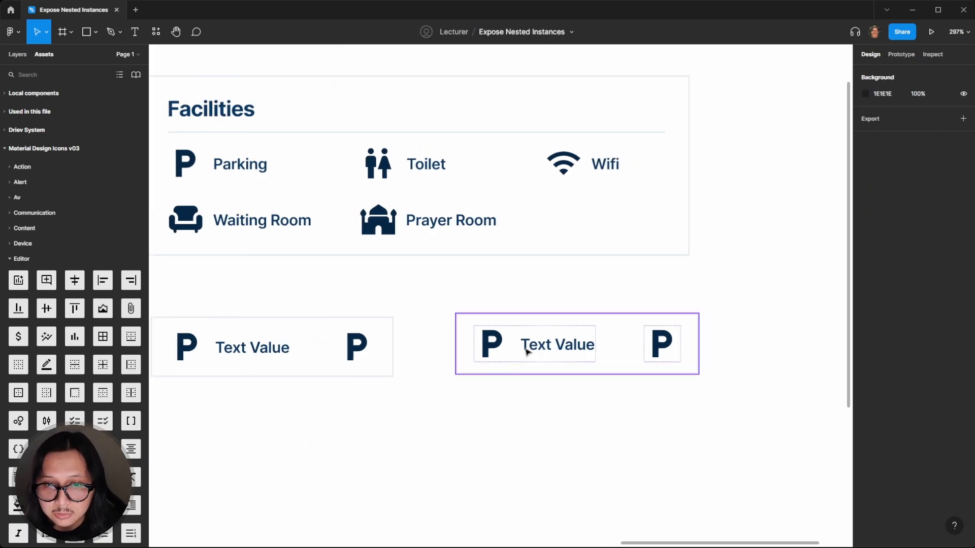
click(531, 289)
click(584, 335)
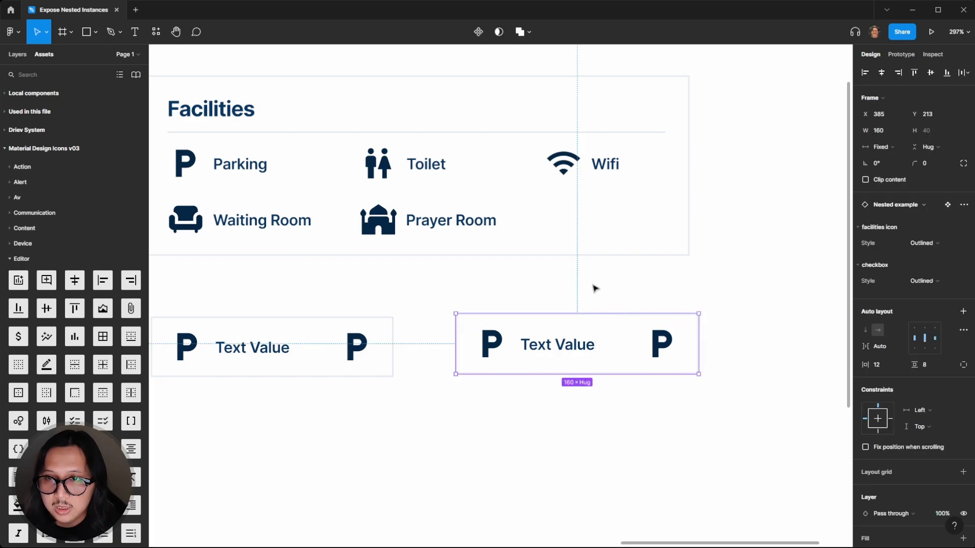
scroll(461, 315, left, 2)
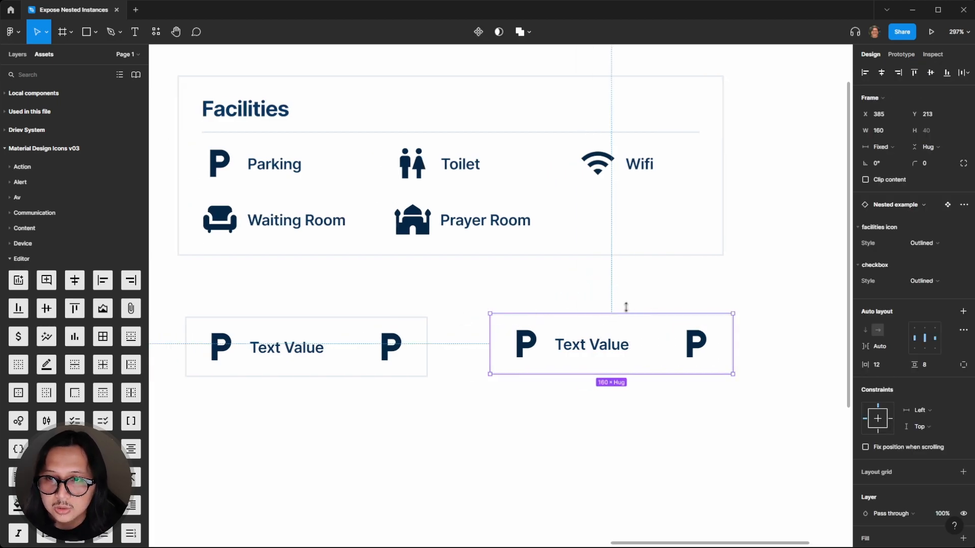
click(596, 300)
scroll(355, 344, left, 2)
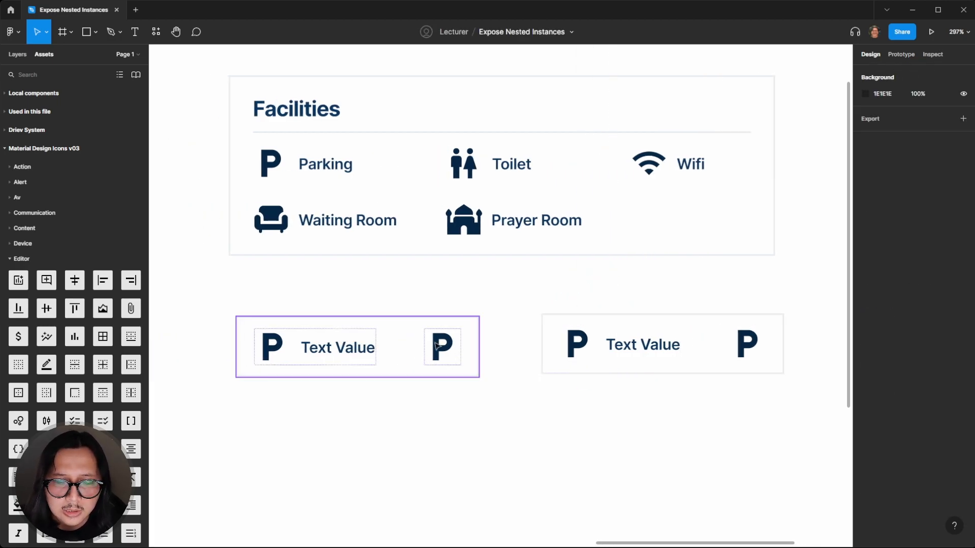
click(436, 345)
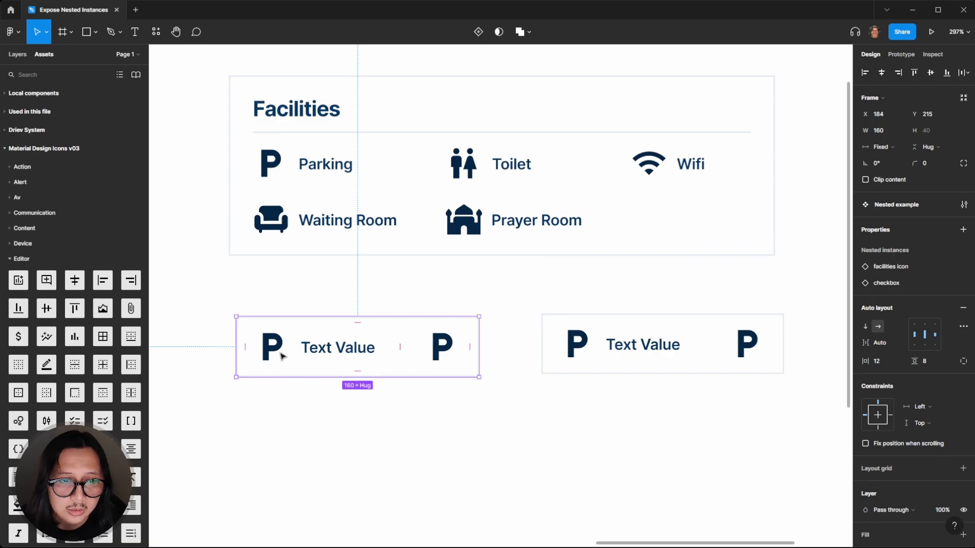
click(408, 294)
Swap the component's checkbox icon for a blank check box outline found by searching "checobo"
double_click(447, 361)
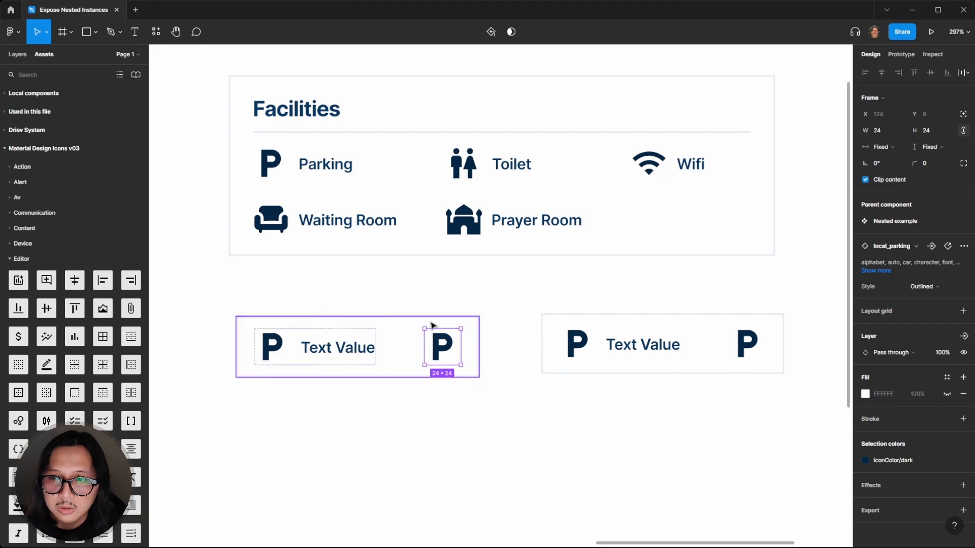
click(910, 251)
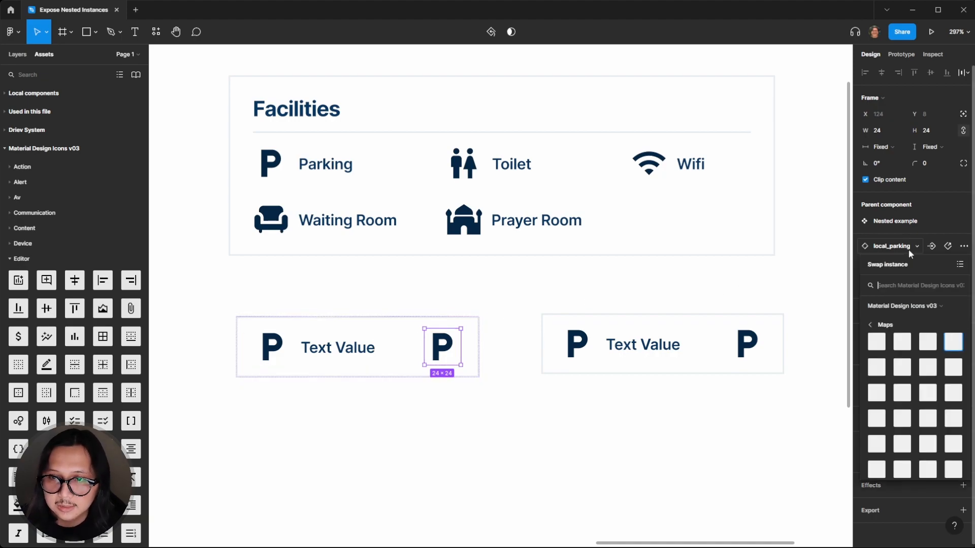
click(888, 282)
text(checkbo)
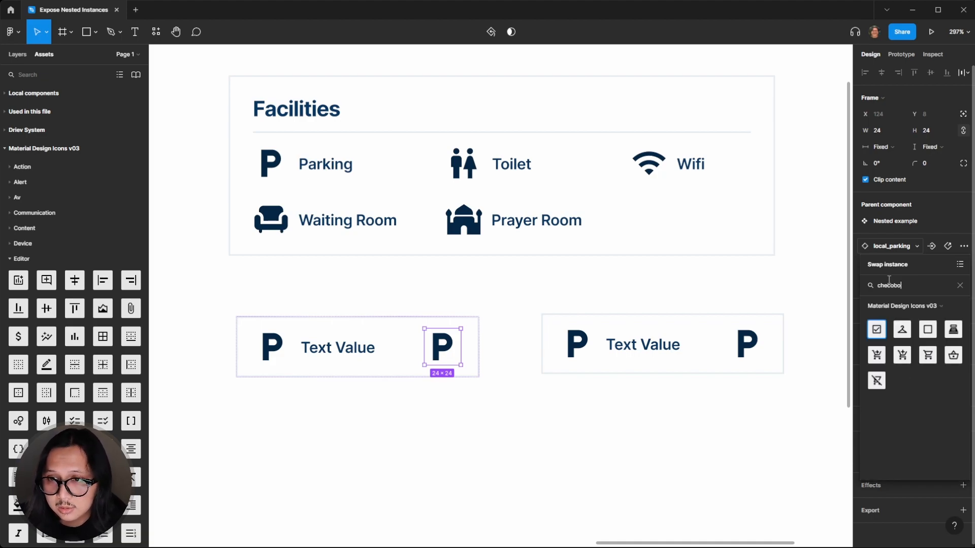
click(924, 331)
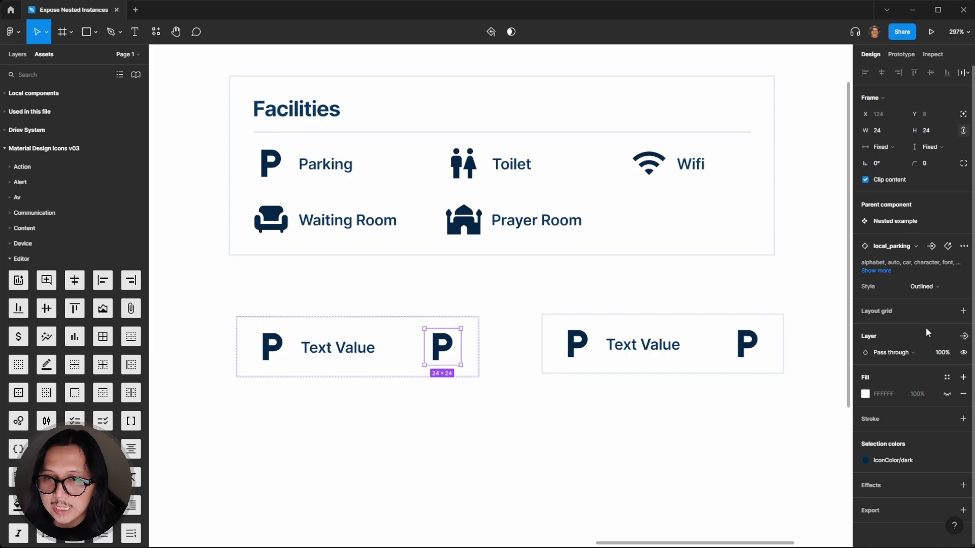
Resize the checkbox icon to 16 × 16
click(515, 417)
click(454, 350)
click(454, 350)
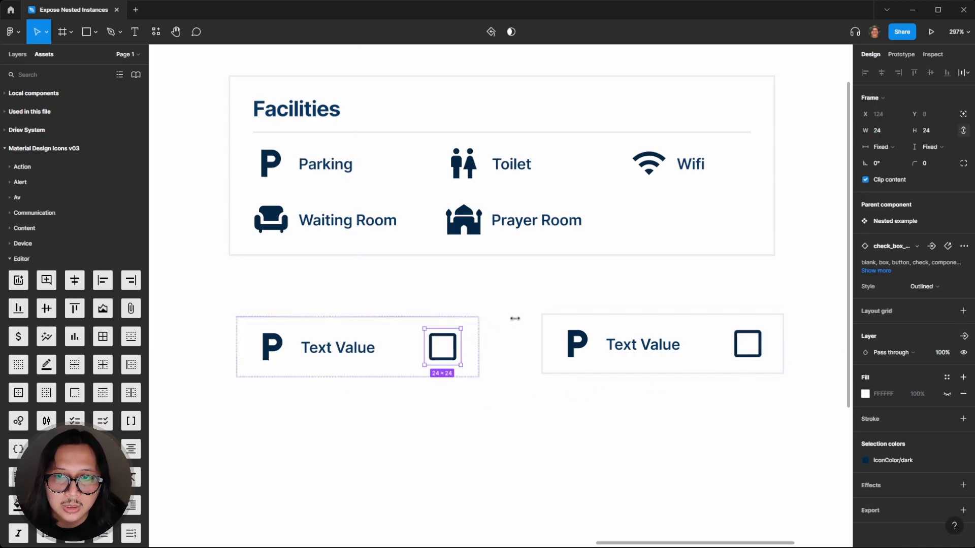
click(894, 131)
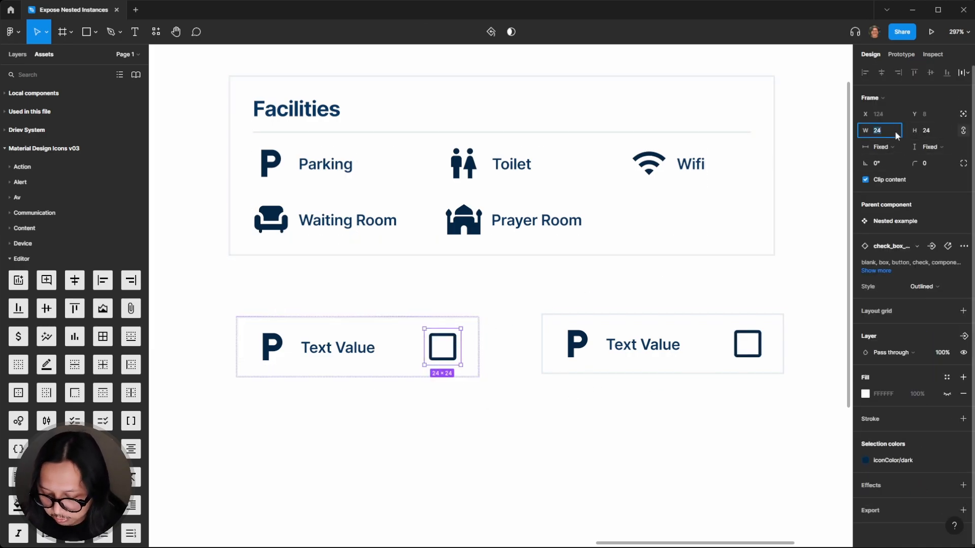
key(Return)
Start an instance swap property on the component's checkbox icon and add check_box as a preferred value
click(453, 483)
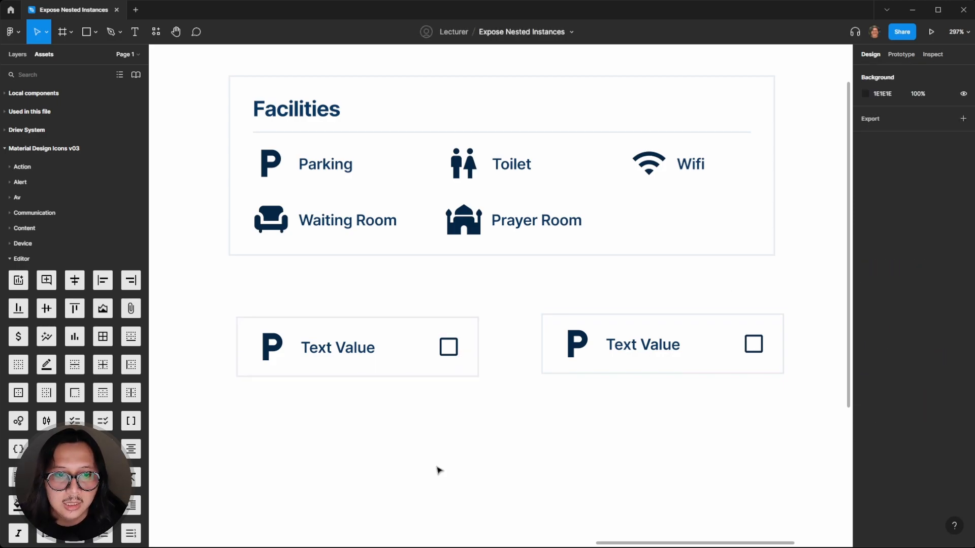
click(365, 348)
click(447, 350)
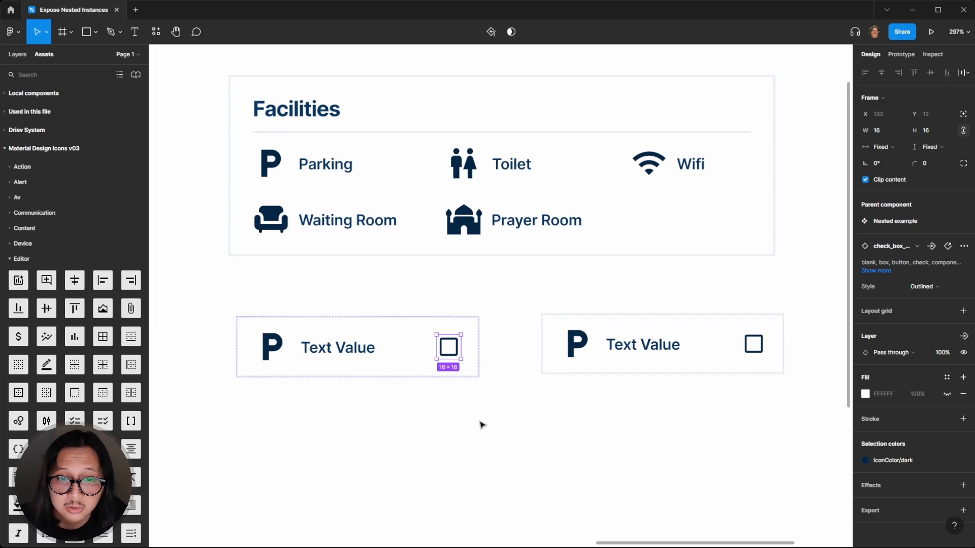
click(481, 392)
click(453, 357)
click(453, 357)
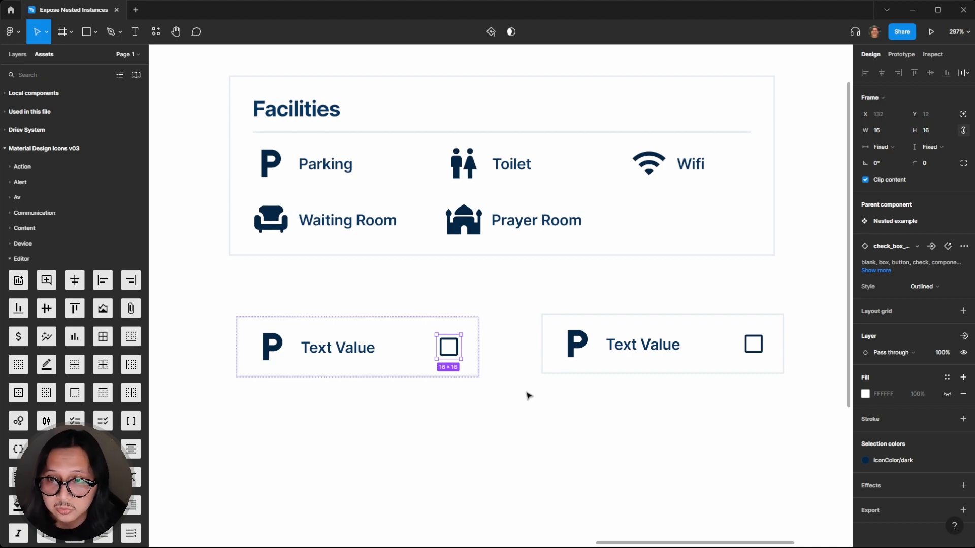
click(933, 246)
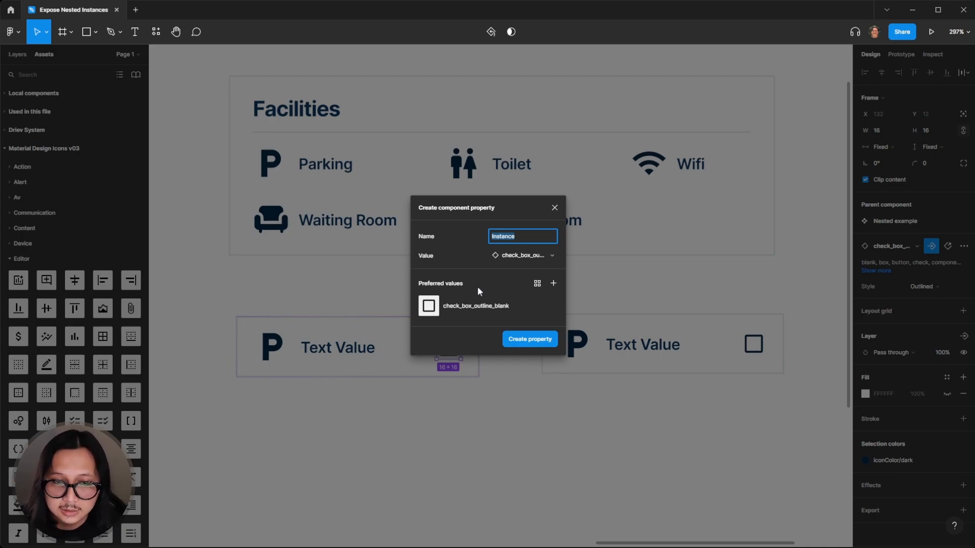
click(553, 283)
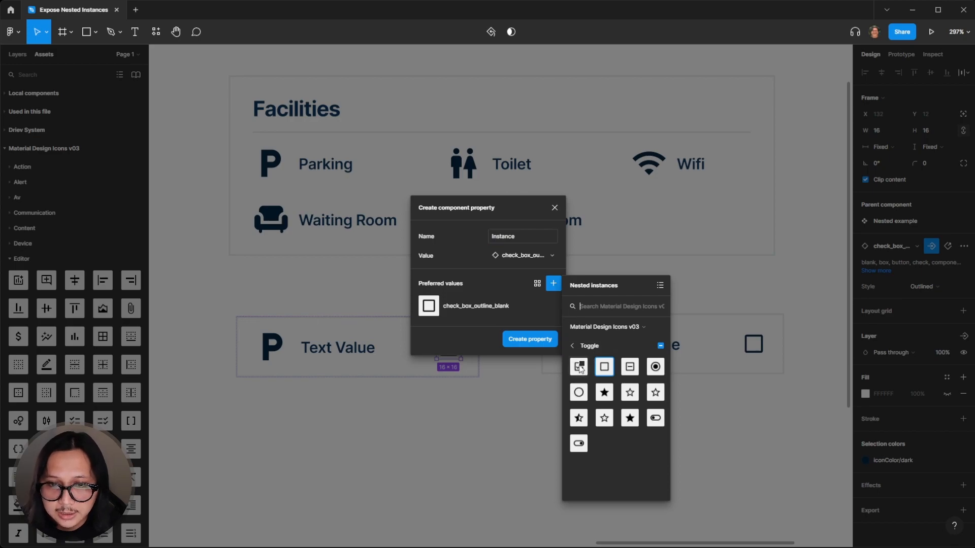
click(579, 367)
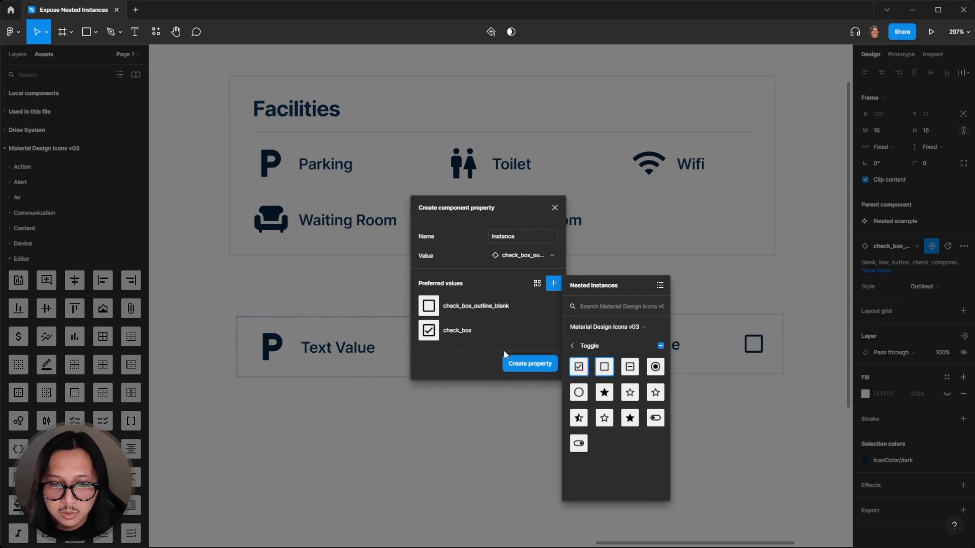
click(454, 365)
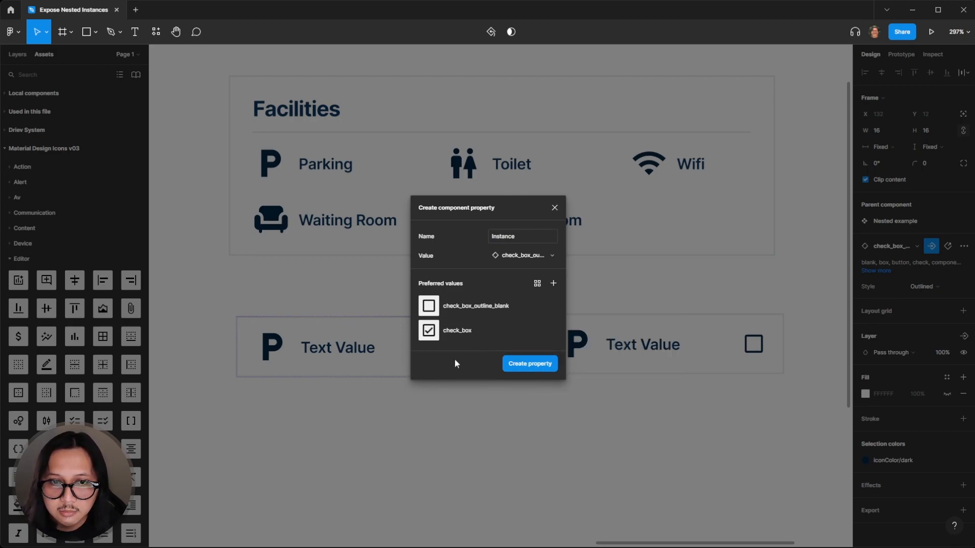
Name the property Checkbox and create it
click(523, 236)
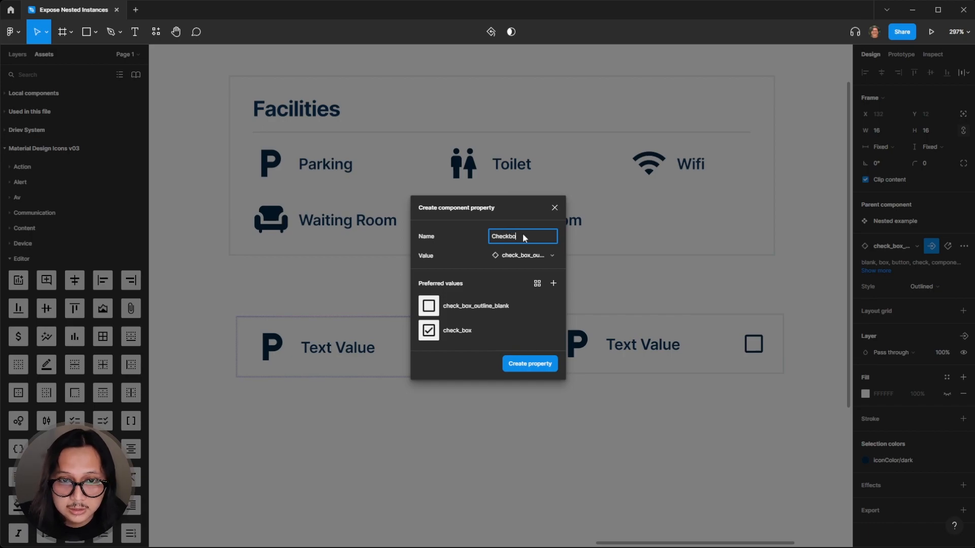
click(515, 366)
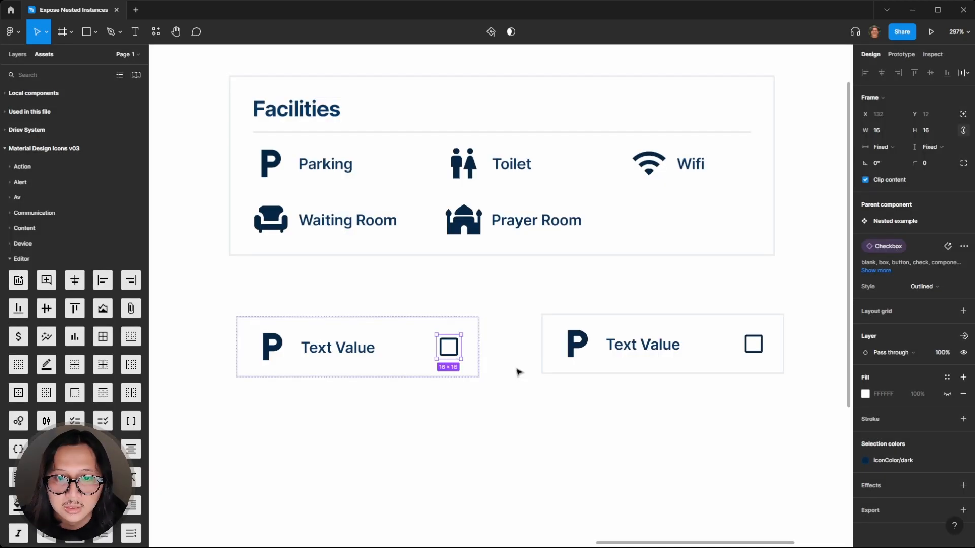
click(520, 385)
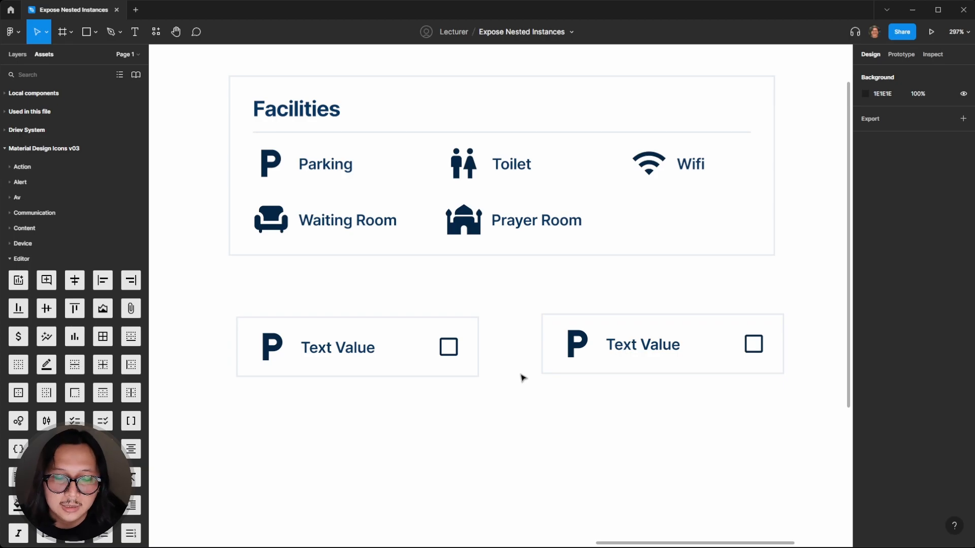
Set the instance's Checkbox property to check_box
click(589, 361)
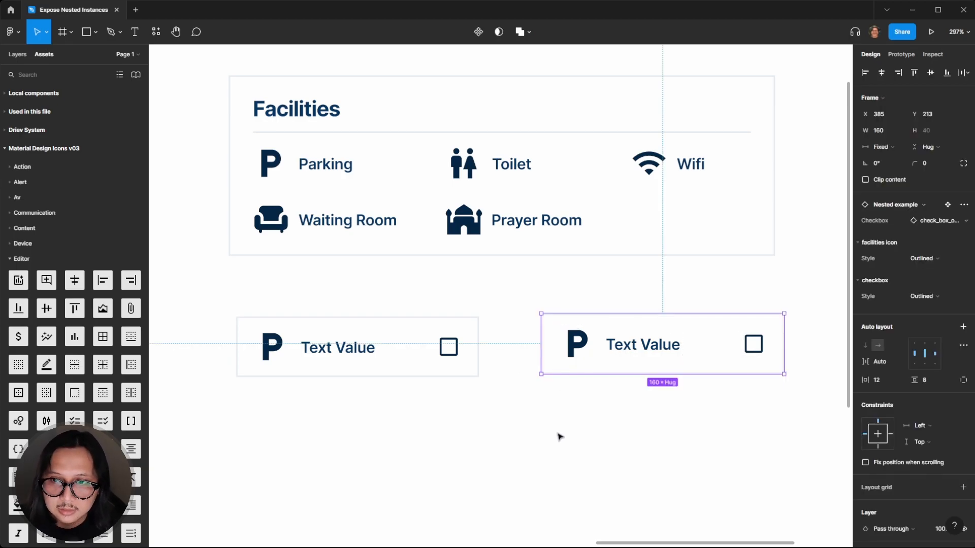
click(561, 442)
click(591, 349)
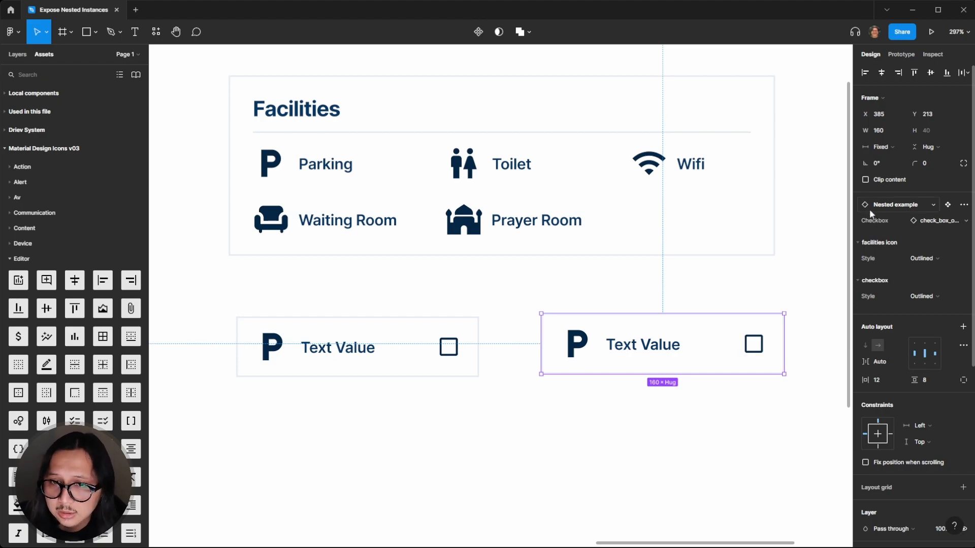
click(923, 221)
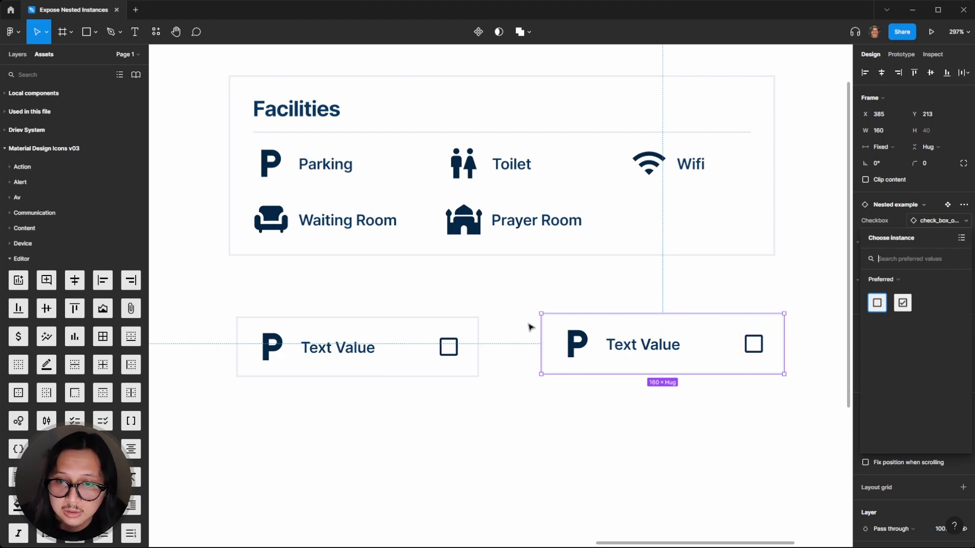
click(904, 303)
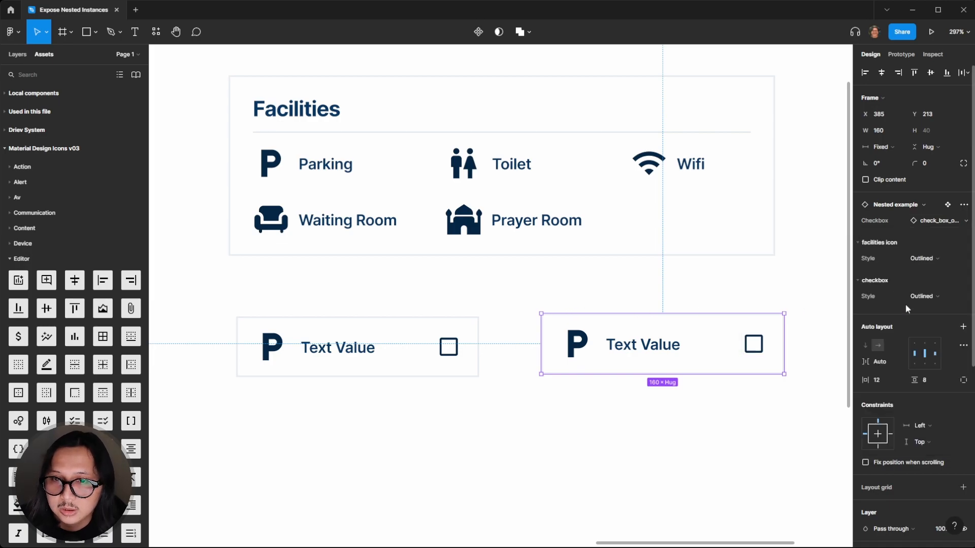
click(741, 278)
click(713, 333)
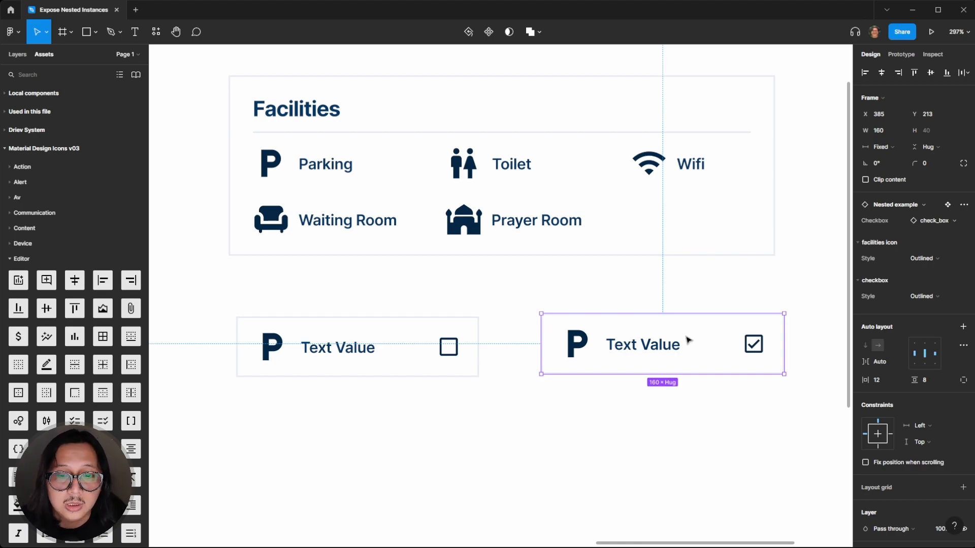
Start an instance swap property on the component's parking icon and name it Facilities icon
click(354, 305)
click(281, 350)
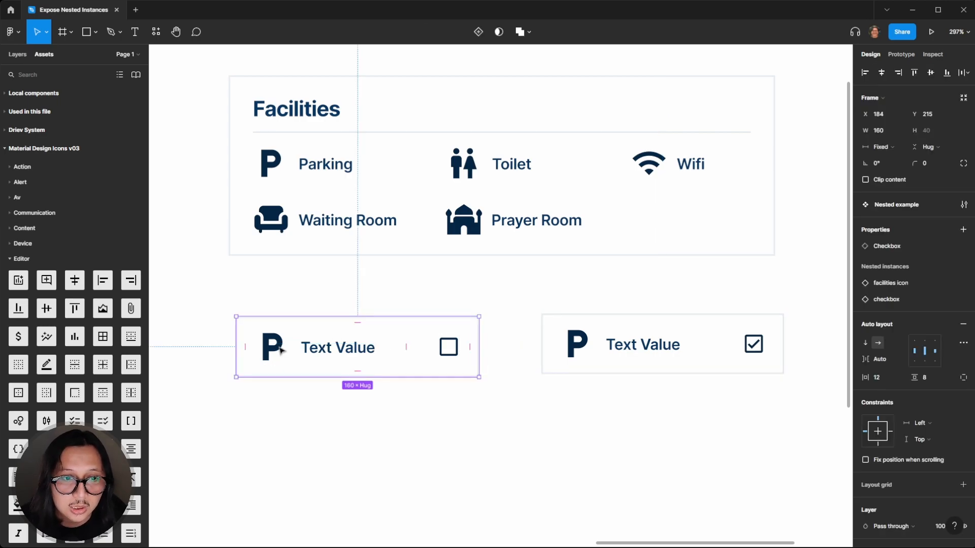
double_click(269, 350)
click(268, 350)
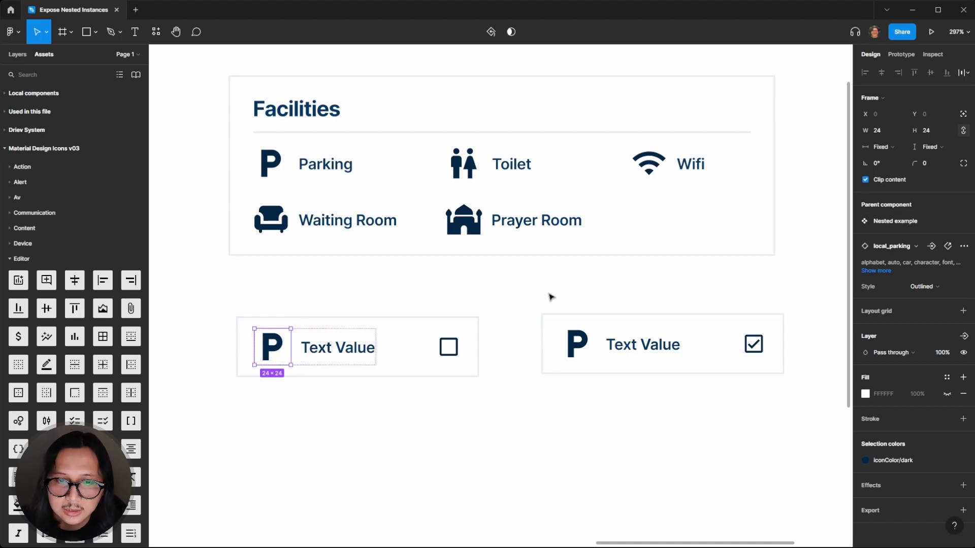
click(932, 247)
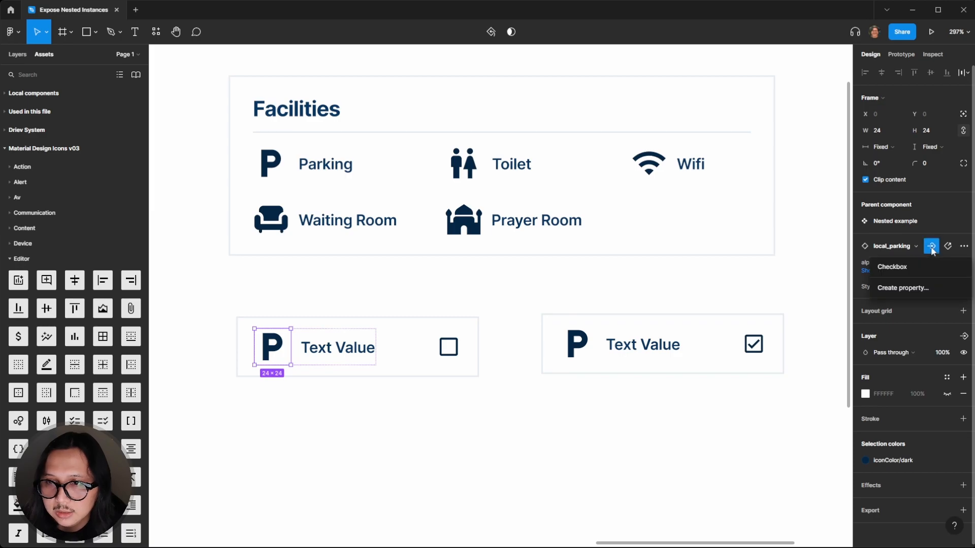
click(893, 288)
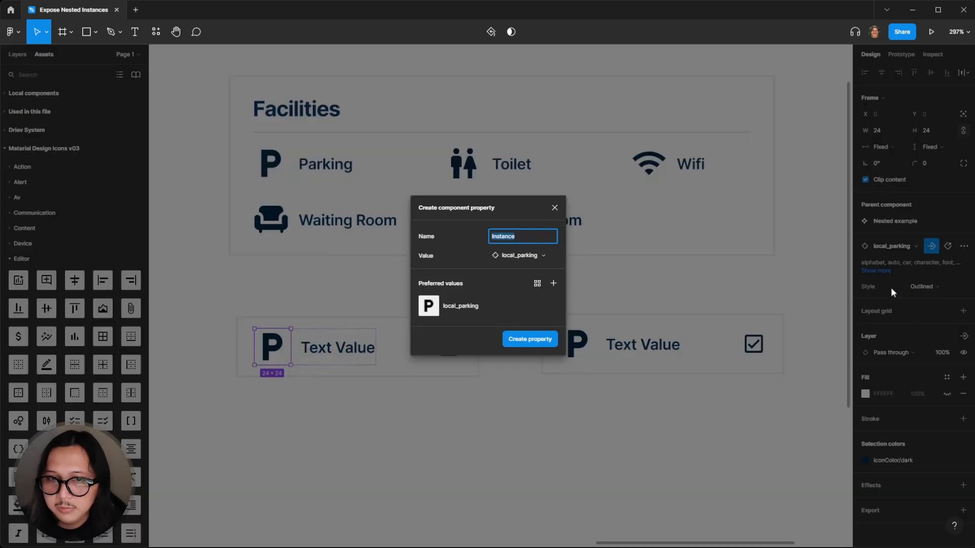
text(Faac)
key(BackSpace)
text(ci)
key(BackSpace)
text(tes )
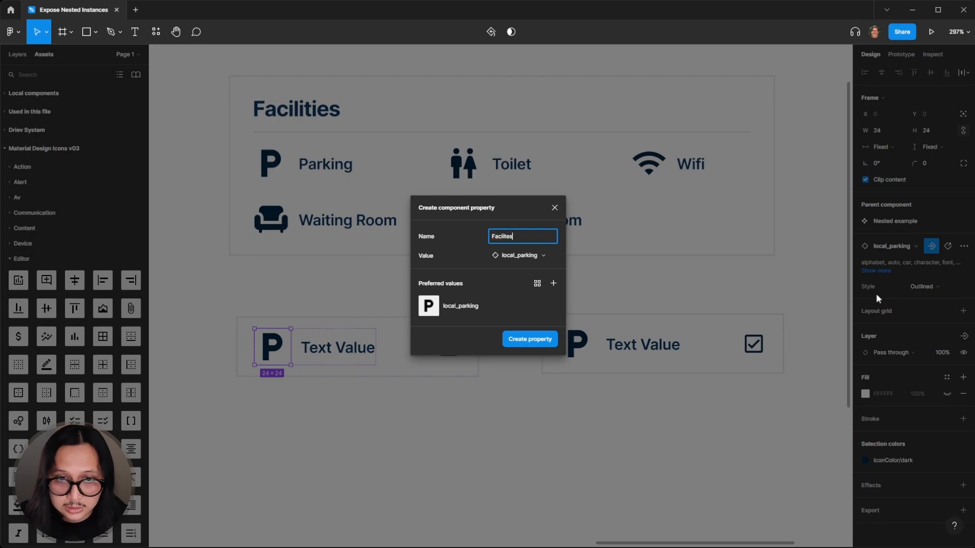
text(icon)
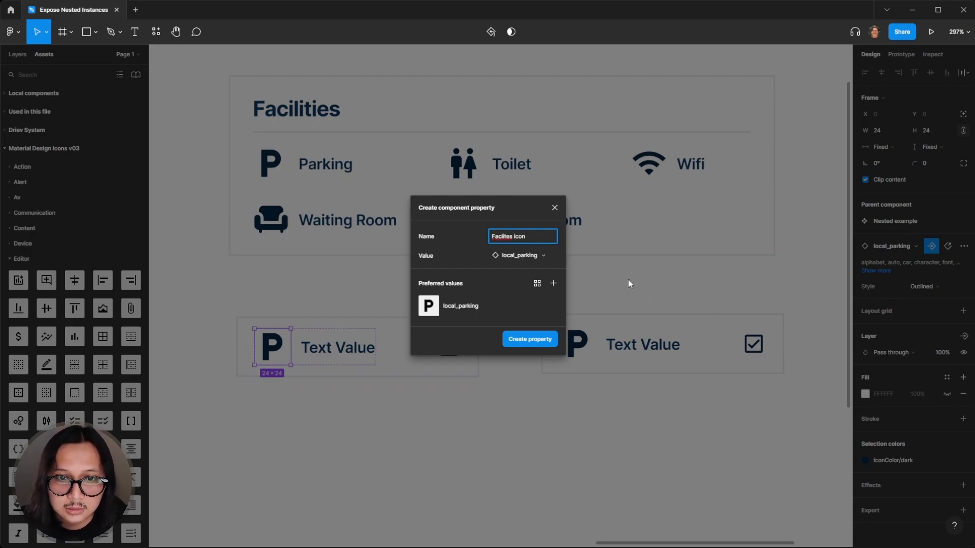
double_click(503, 238)
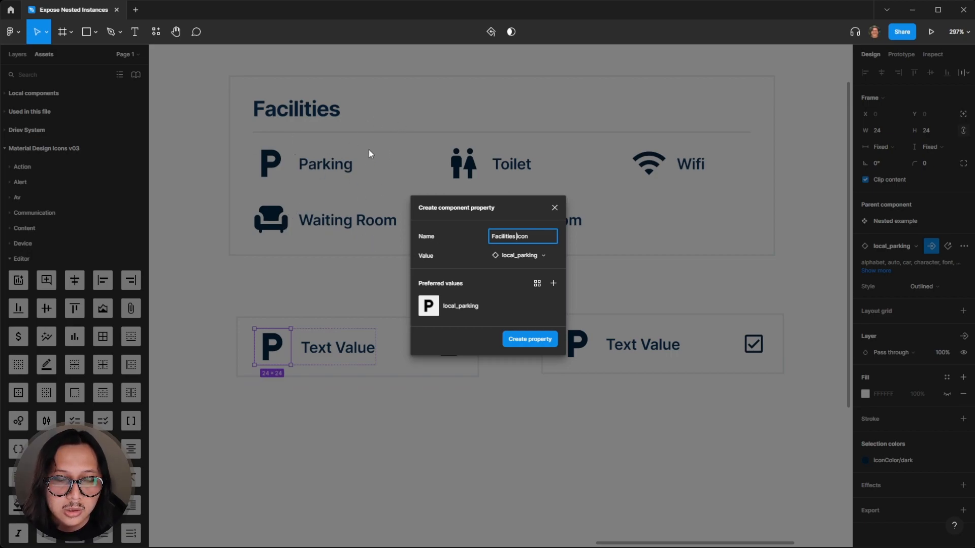
Add the chair and wifi icons as preferred values for the Facilities icon property
click(553, 284)
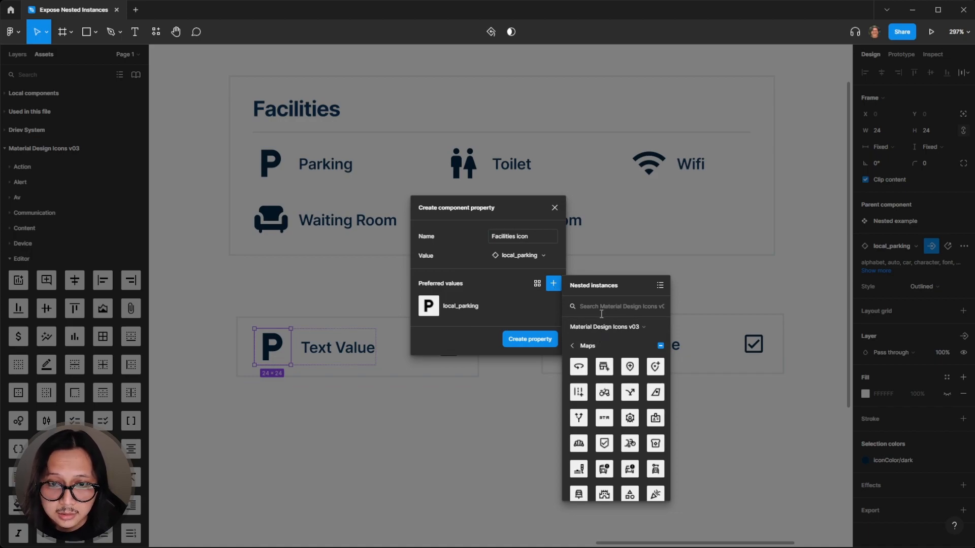
text(chair)
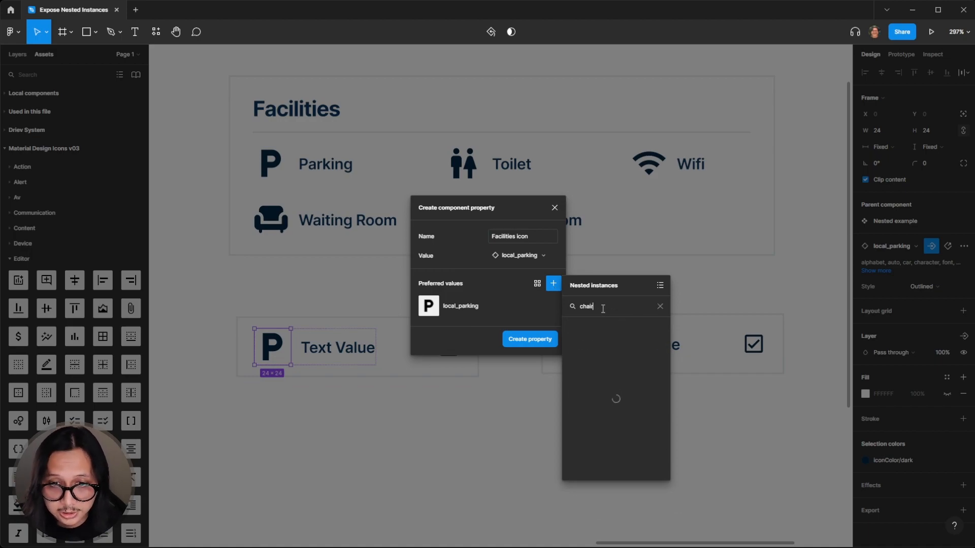
click(604, 351)
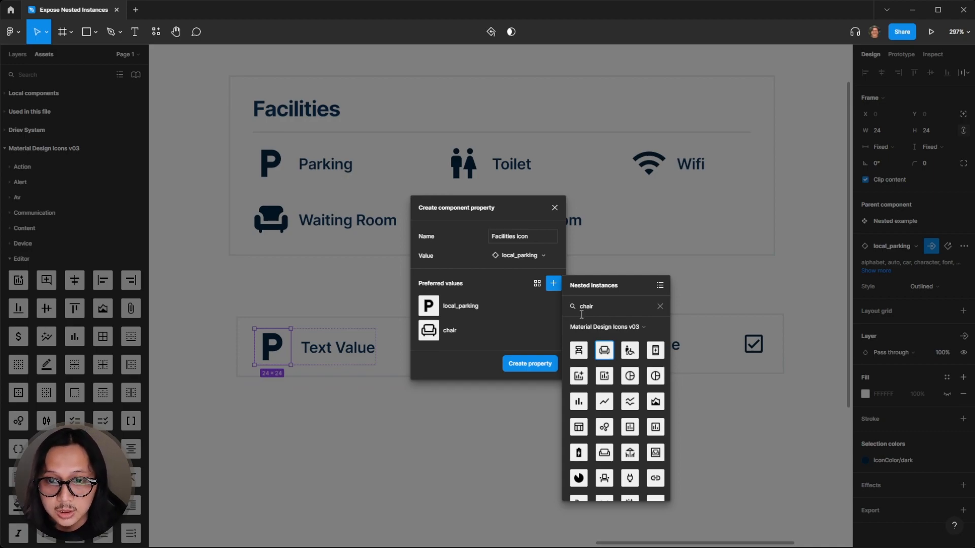
double_click(597, 305)
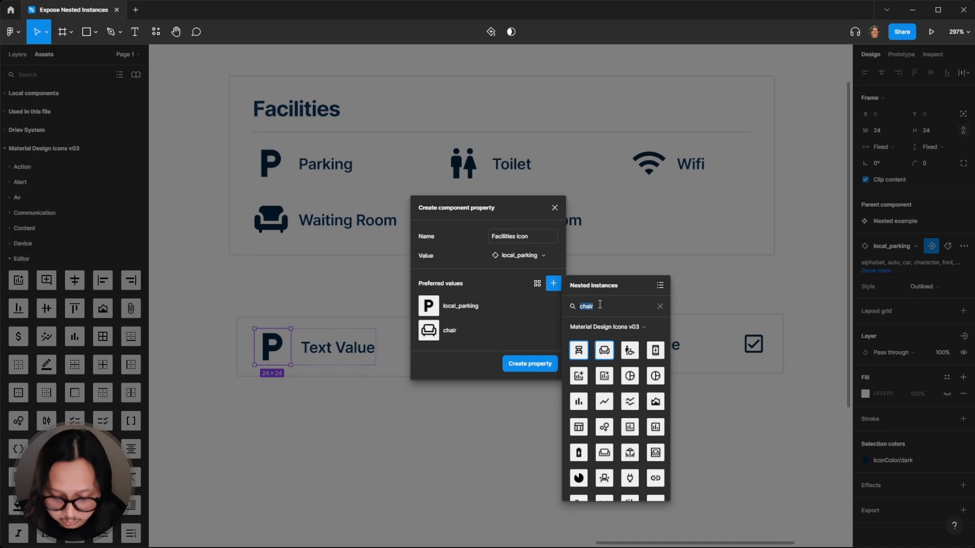
text(toeilet)
key(BackSpace)
key(BackSpace)
key(BackSpace)
key(BackSpace)
key(BackSpace)
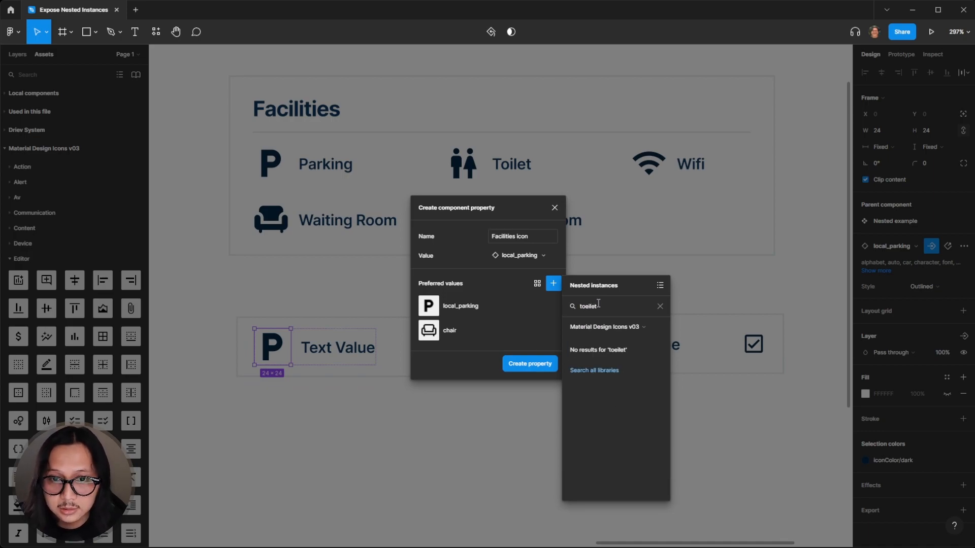
text(ilet)
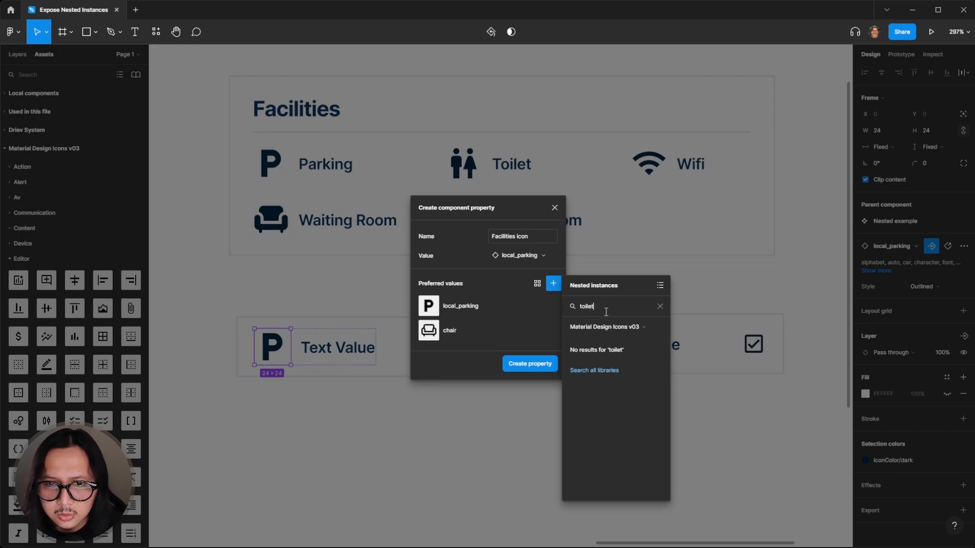
double_click(606, 312)
key(BackSpace)
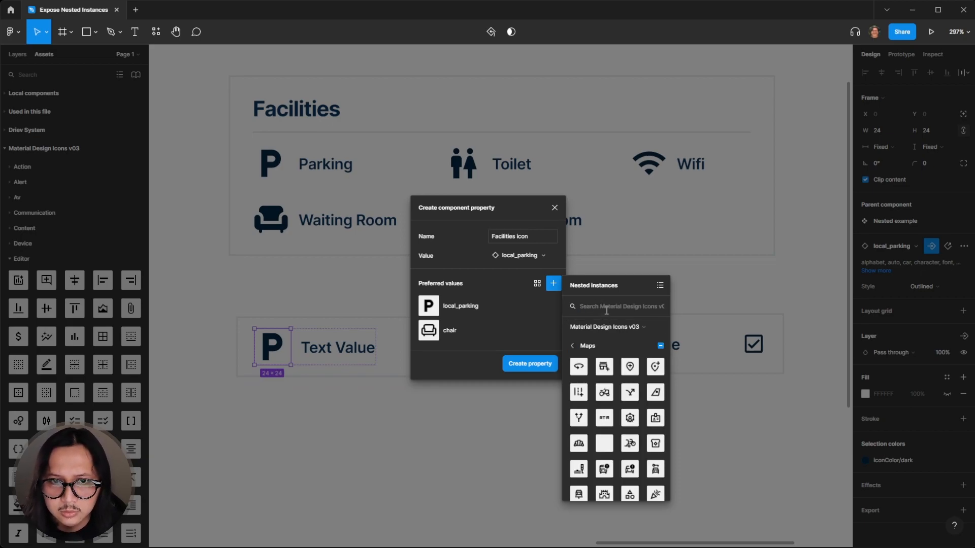
text(wifi)
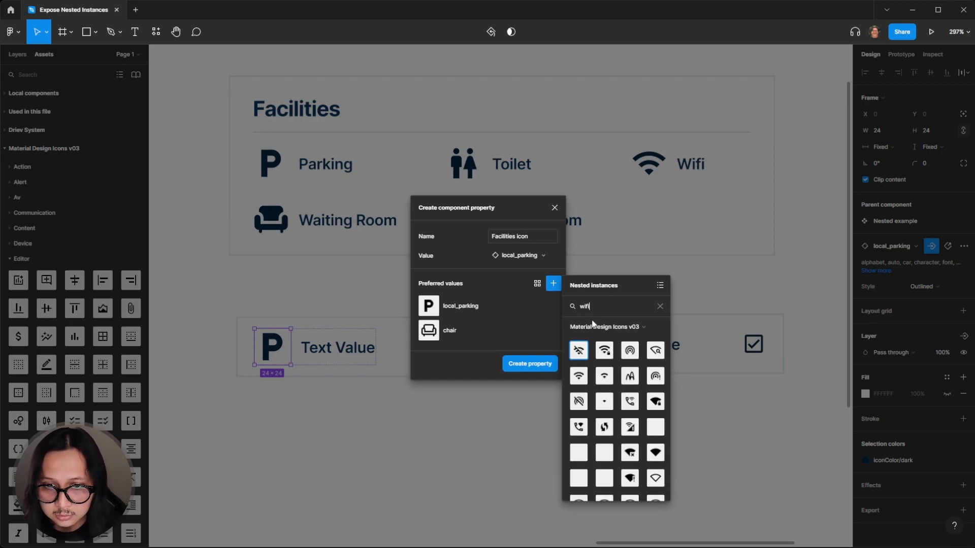
click(580, 377)
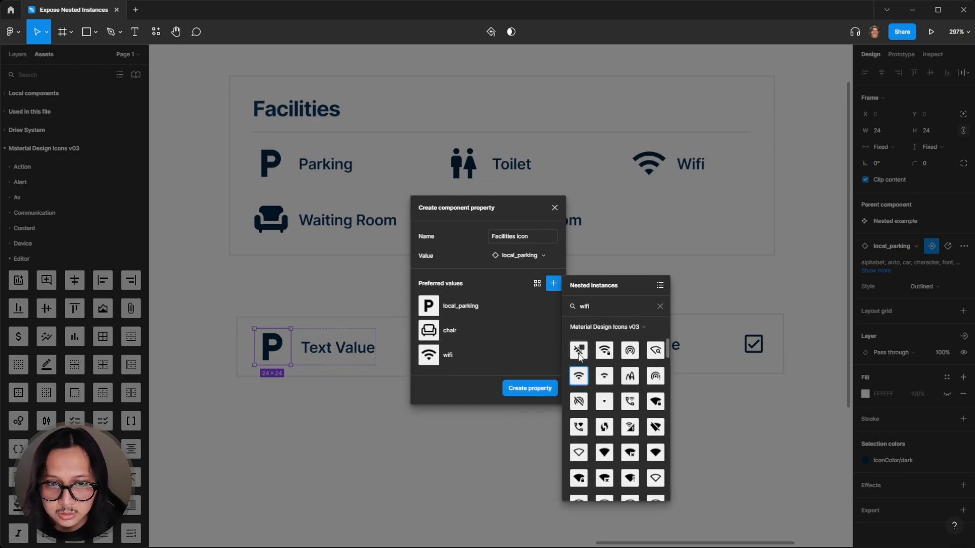
Add the mosque icon as another preferred value for the Facilities icon property
double_click(587, 306)
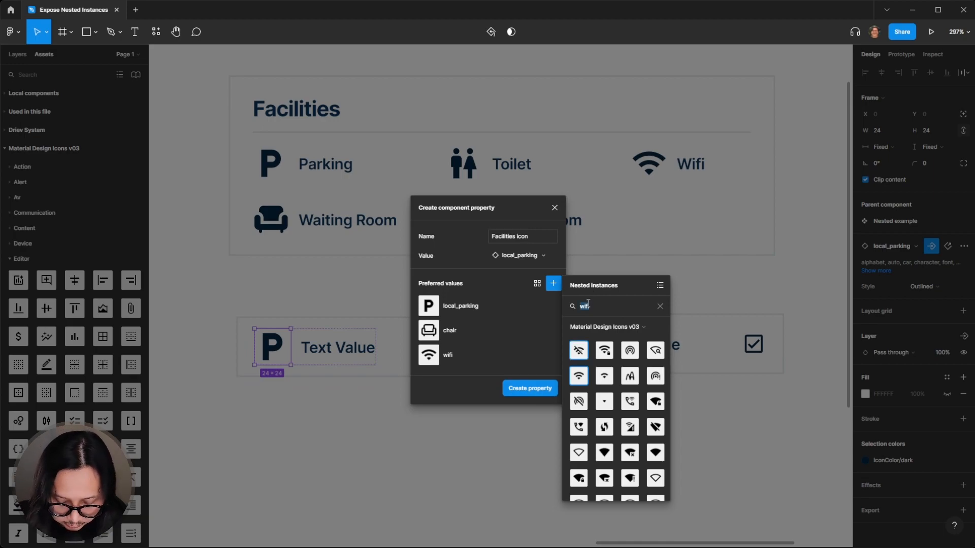
text(mos)
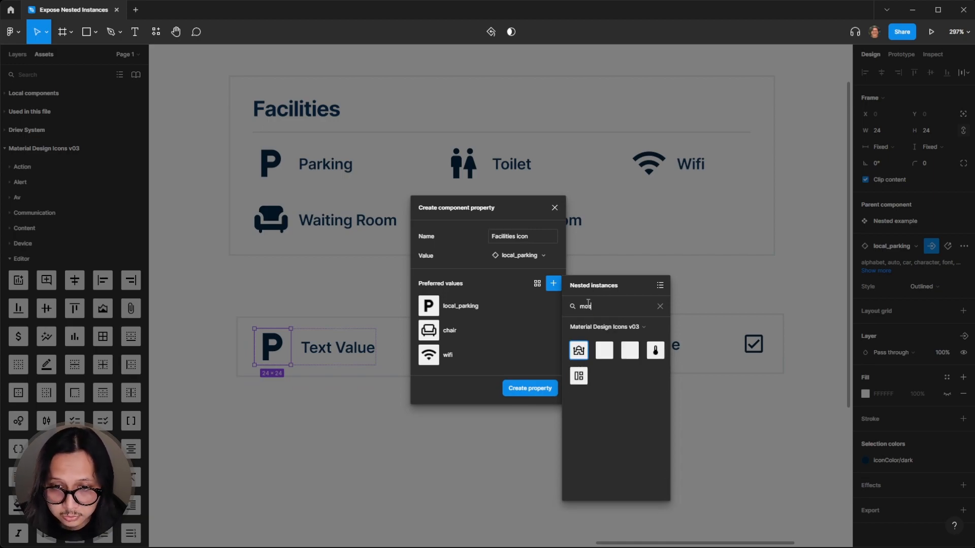
click(582, 355)
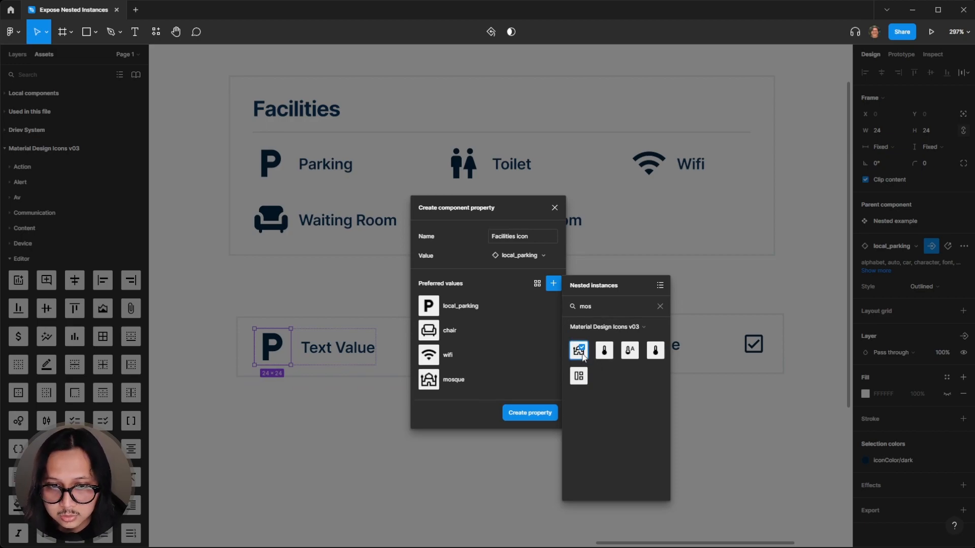
Search the icon library for a toilet or gender icon, close the picker, and create the Facilities icon property
double_click(594, 308)
text(toile)
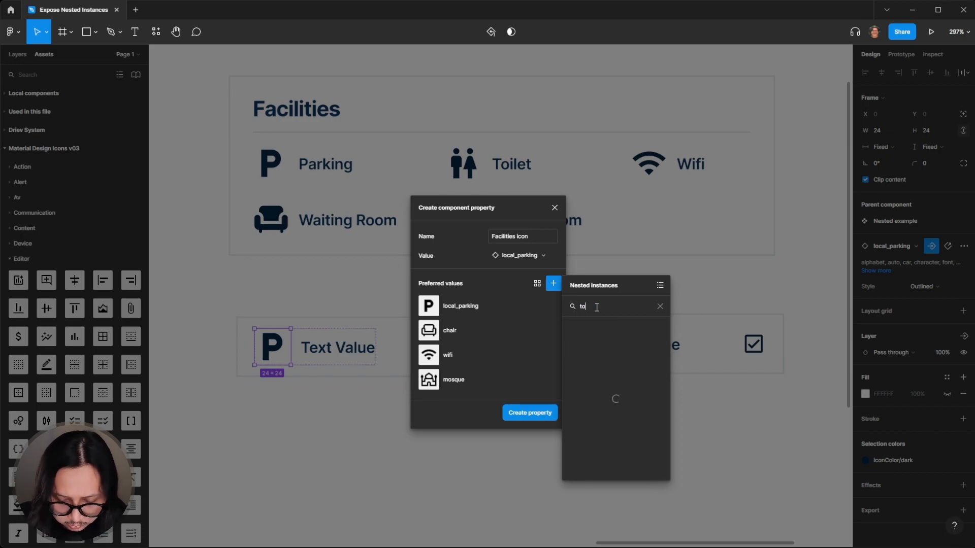
key(BackSpace)
key(BackSpace)
key(BackSpace)
key(BackSpace)
key(BackSpace)
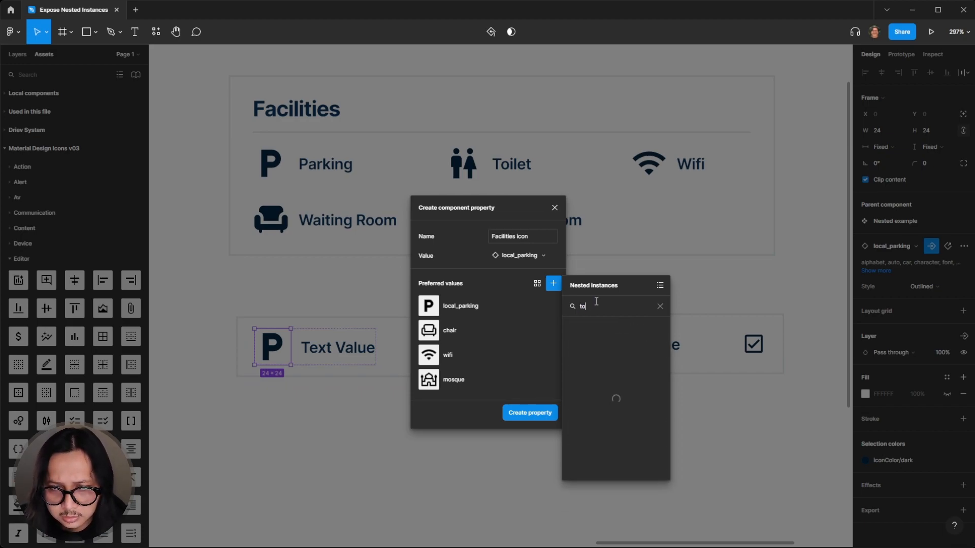
text(gender)
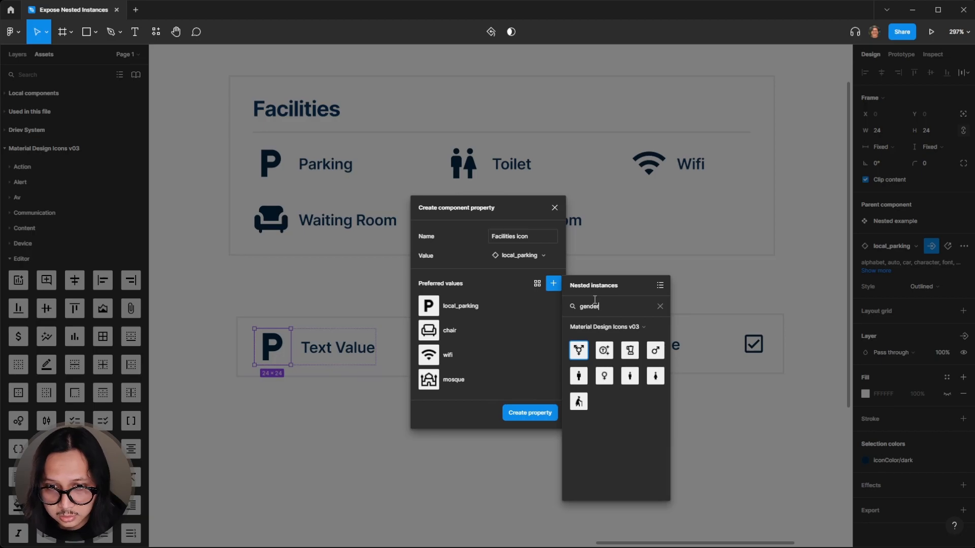
key(Escape)
click(525, 414)
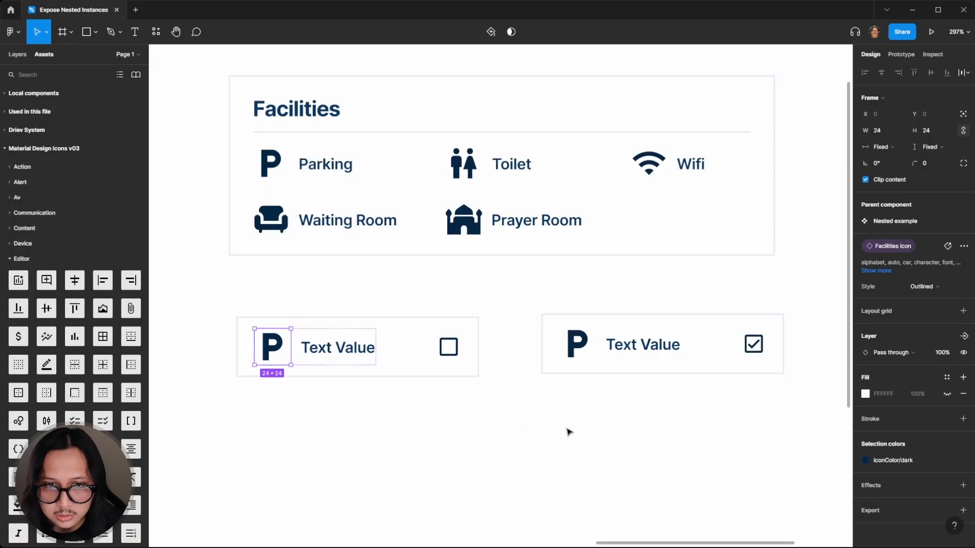
Inspect the toilet icon in the Facilities card to identify its icon component
click(558, 426)
double_click(470, 177)
double_click(470, 176)
double_click(470, 177)
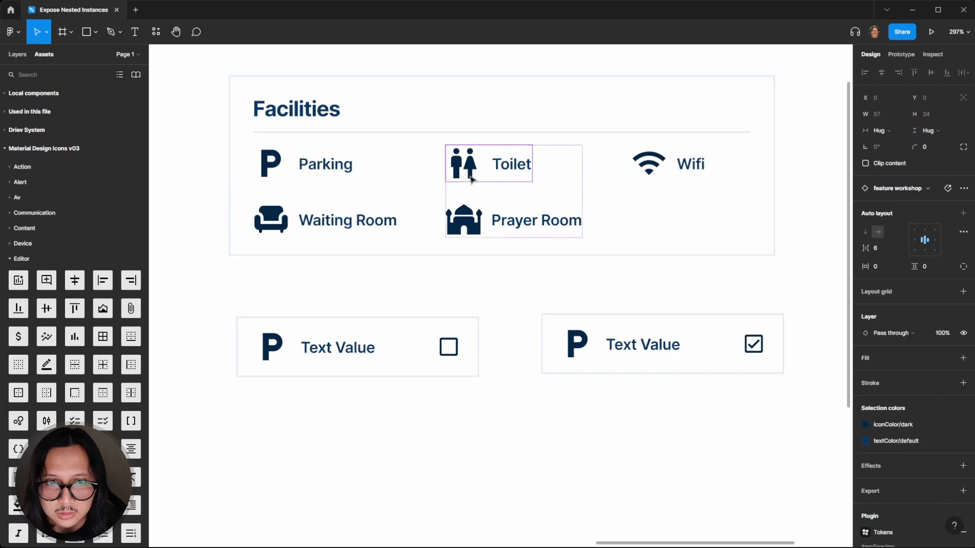
double_click(470, 177)
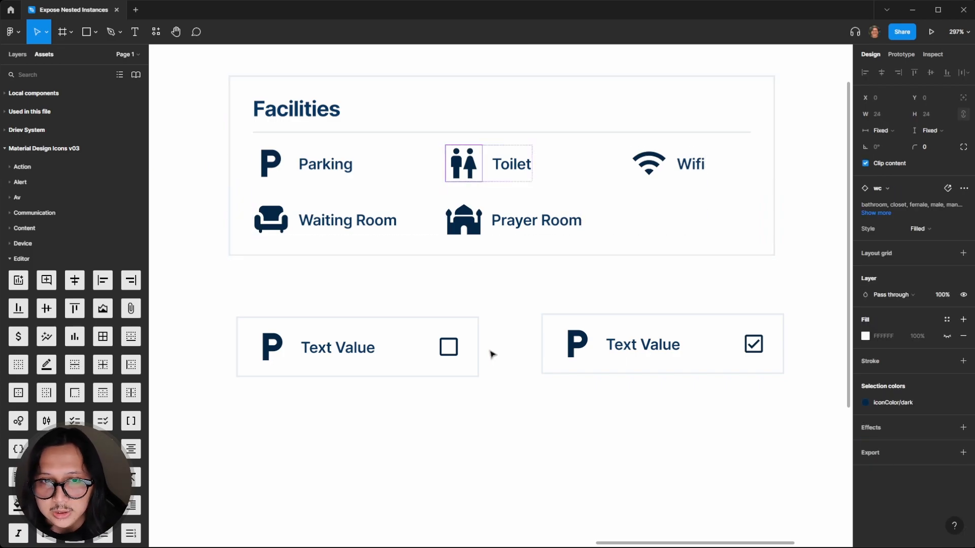
click(549, 408)
Examine the Facilities icon property options on the component's nested parking icon
click(282, 352)
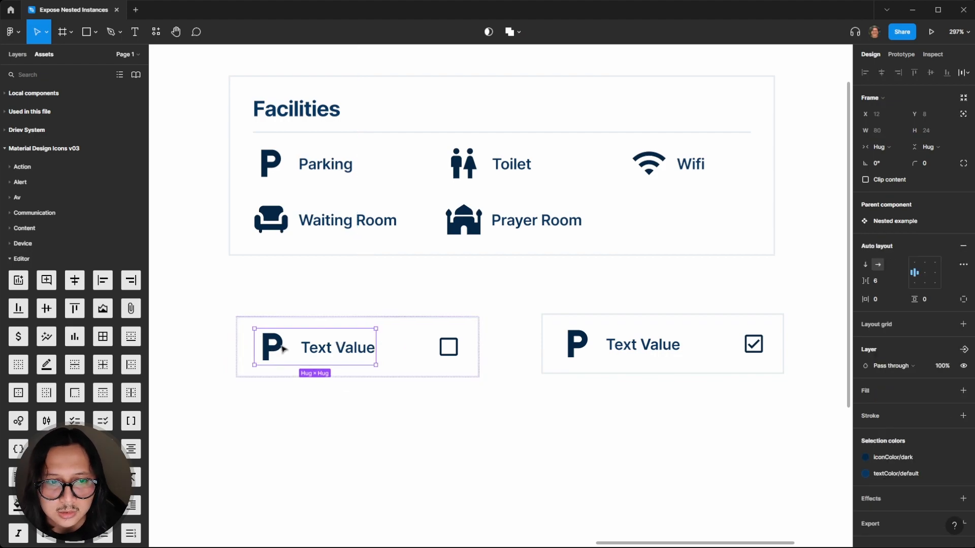
double_click(283, 350)
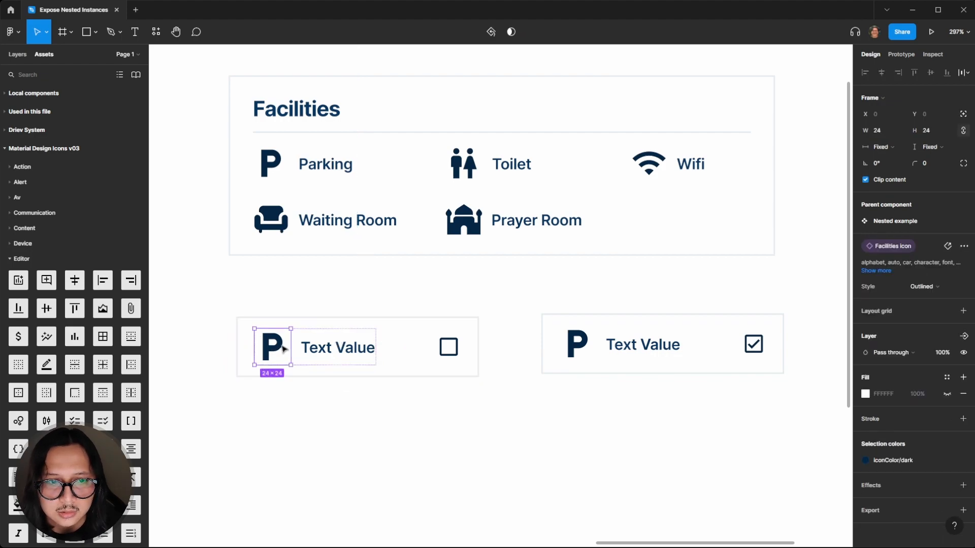
click(895, 247)
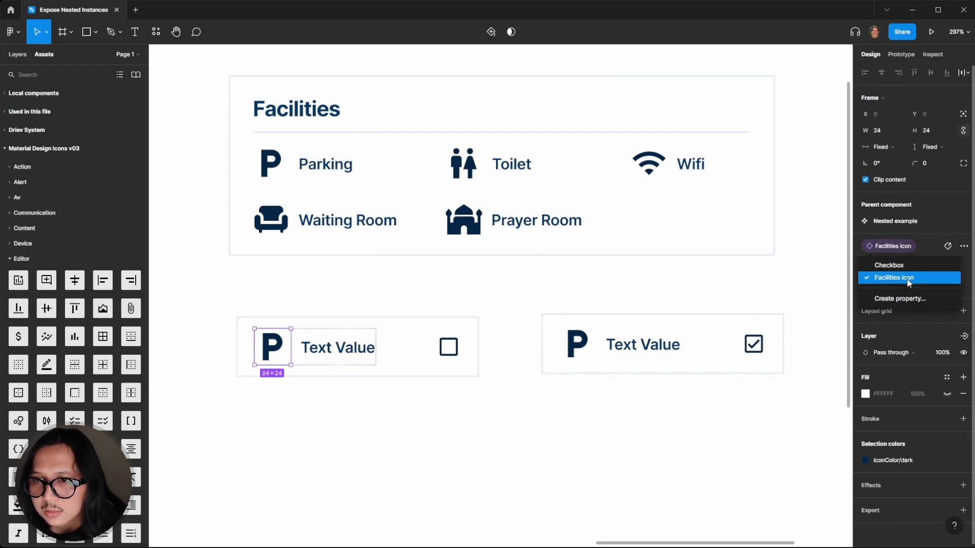
click(911, 247)
click(964, 247)
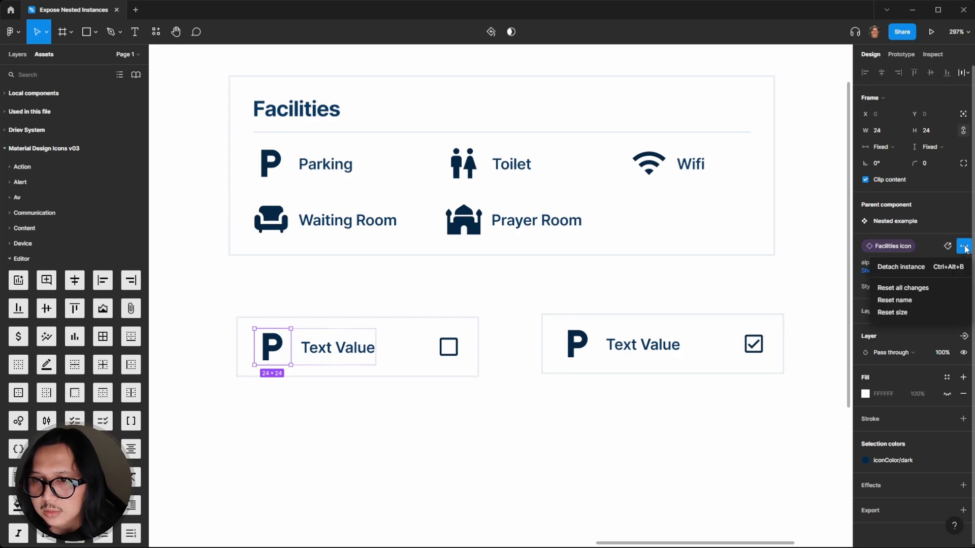
click(512, 401)
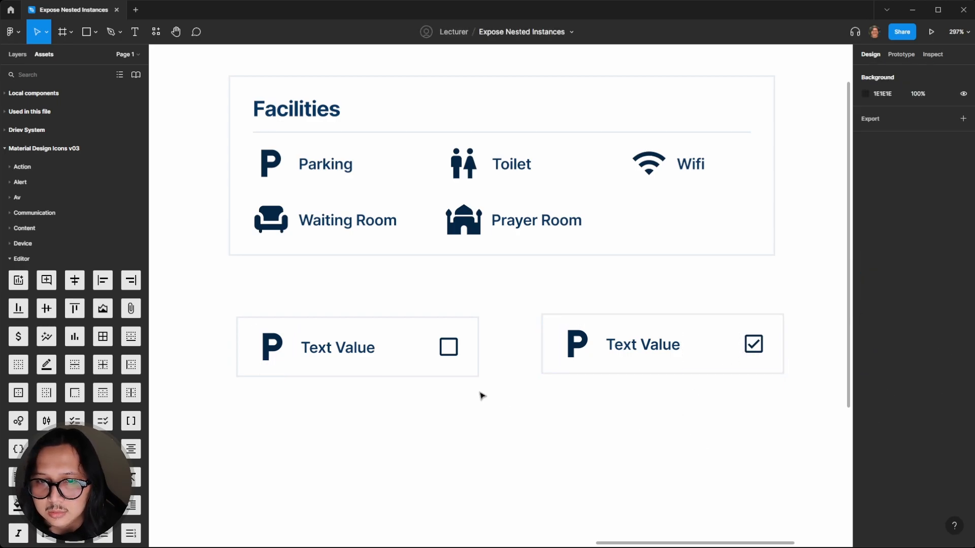
Edit the Facilities icon property on the component and add the wc icon as a preferred value
click(311, 361)
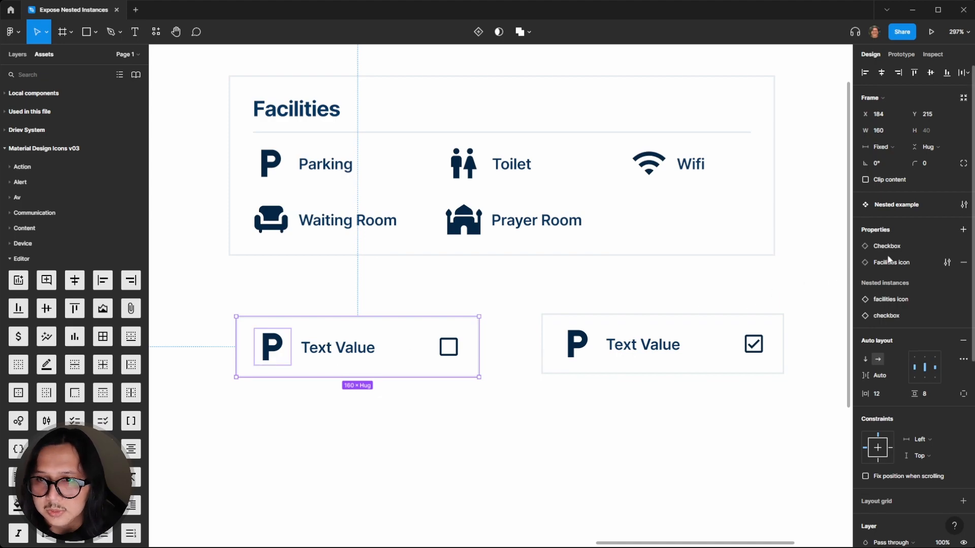
click(948, 262)
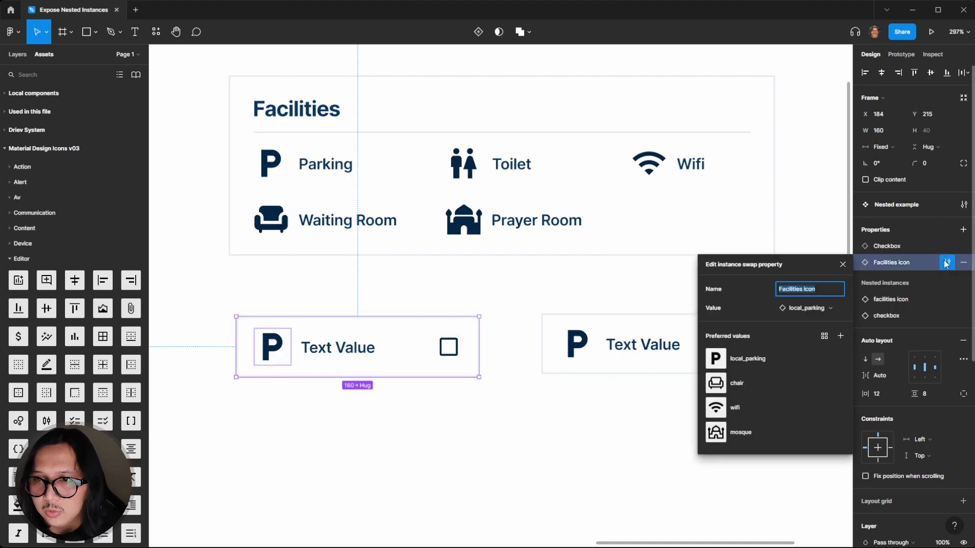
click(845, 339)
click(559, 483)
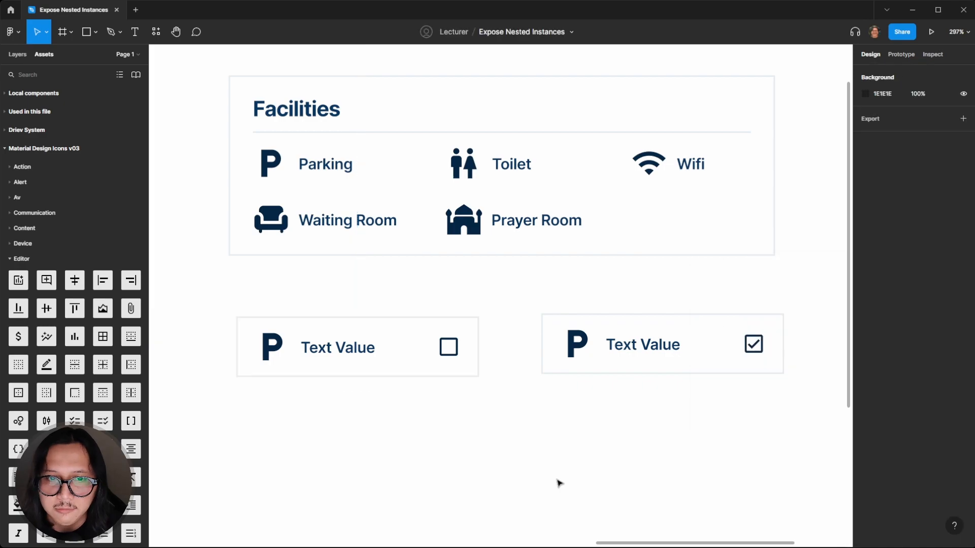
click(300, 369)
click(468, 431)
click(368, 371)
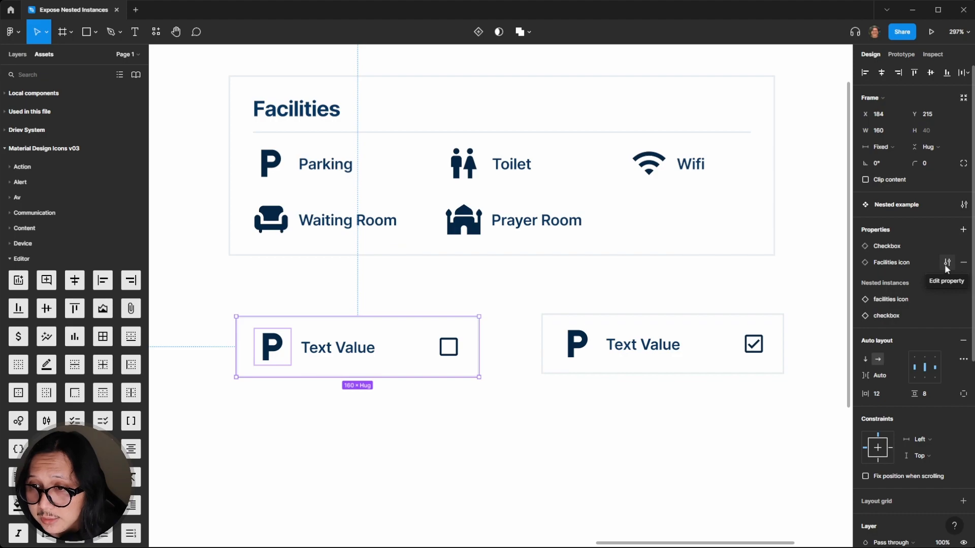
click(946, 263)
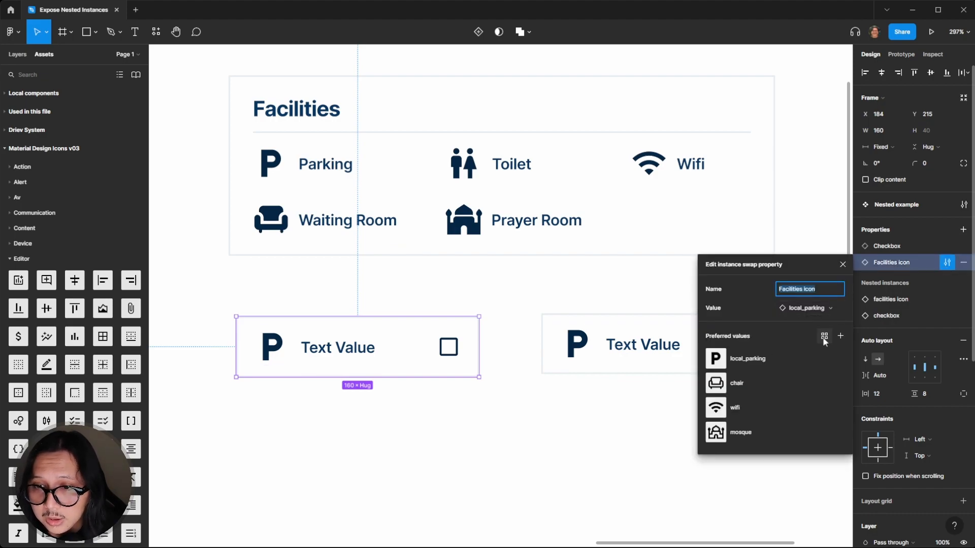
click(840, 336)
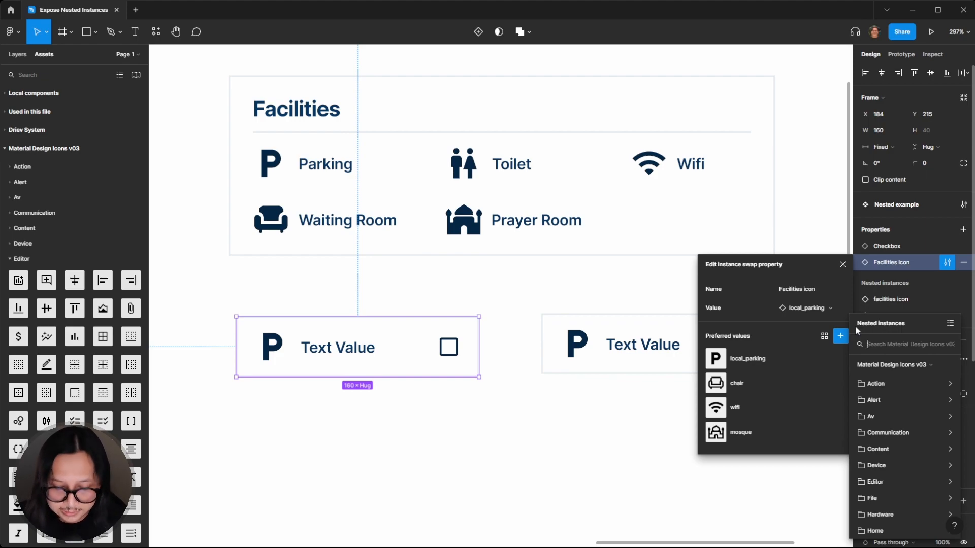
text(wc)
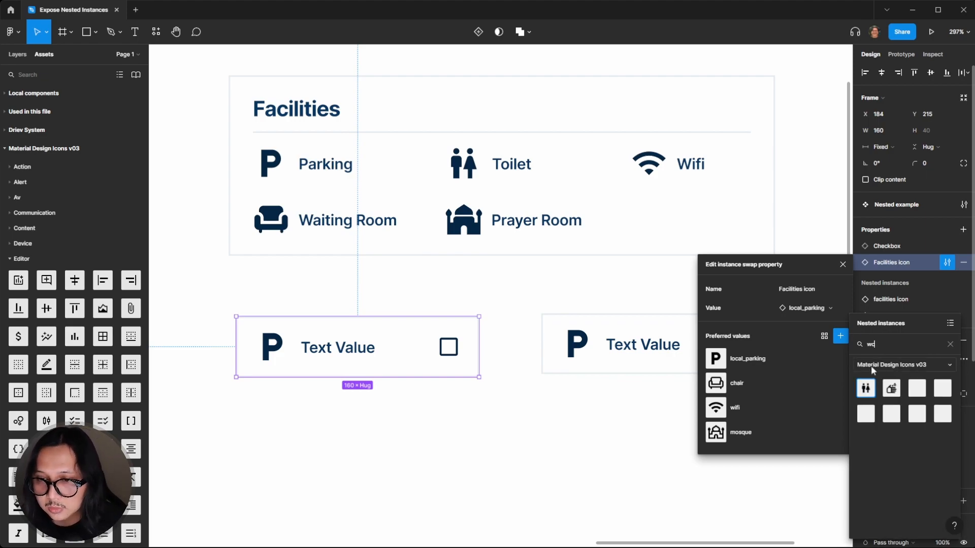
click(866, 388)
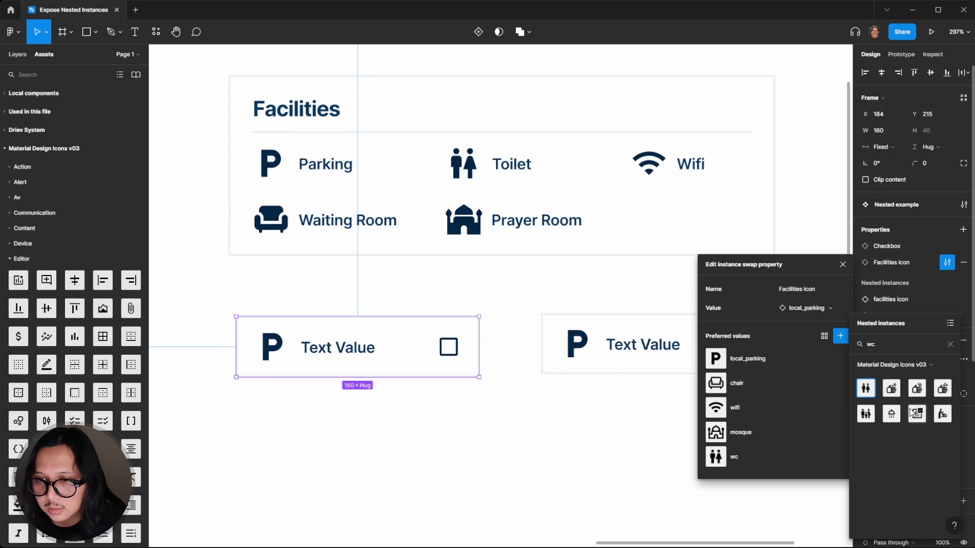
click(636, 410)
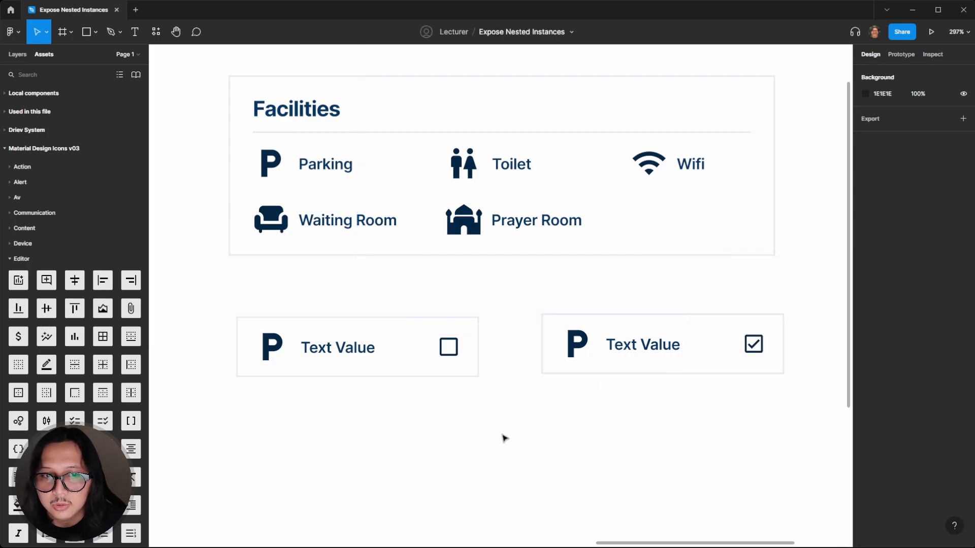
Reorder the component's properties so Facilities icon comes before Checkbox
click(370, 331)
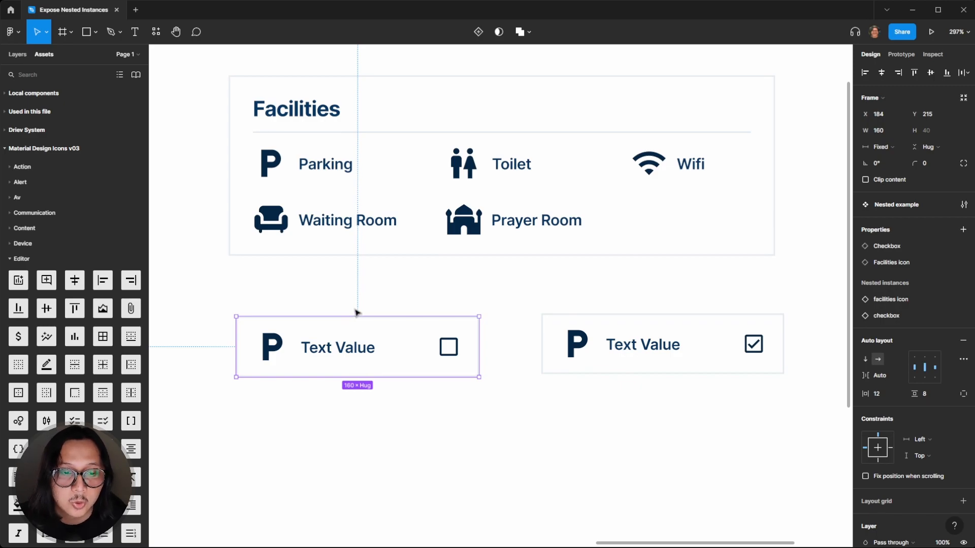
click(383, 287)
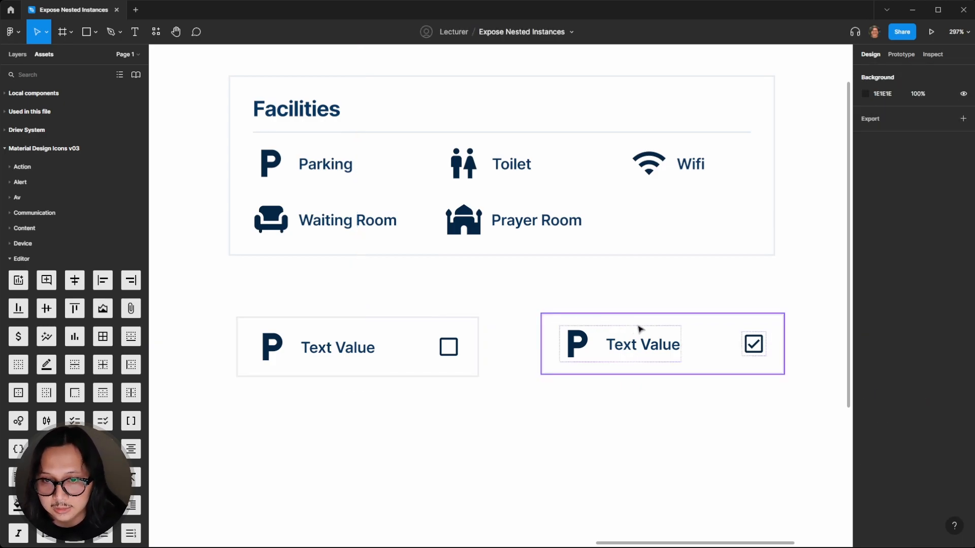
click(660, 328)
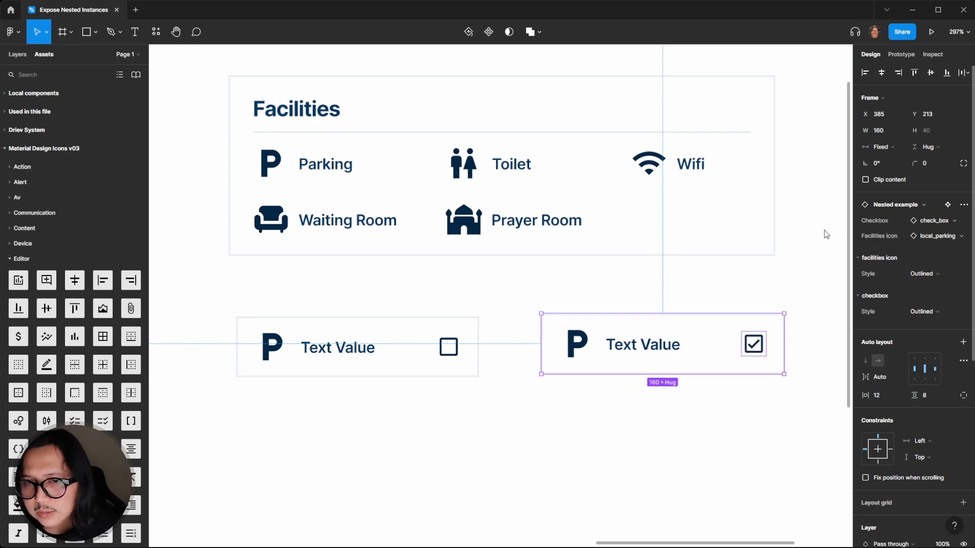
click(424, 282)
click(406, 332)
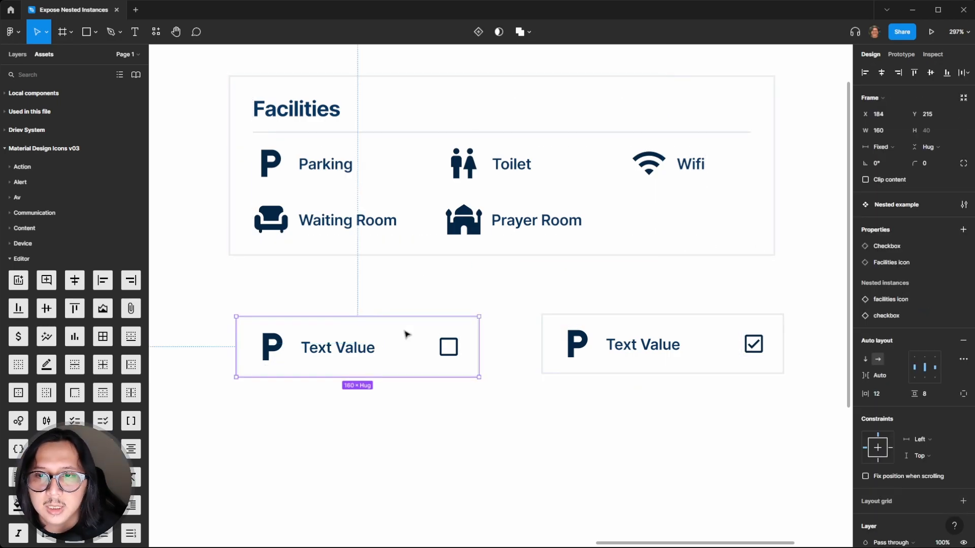
drag(856, 264, 856, 245)
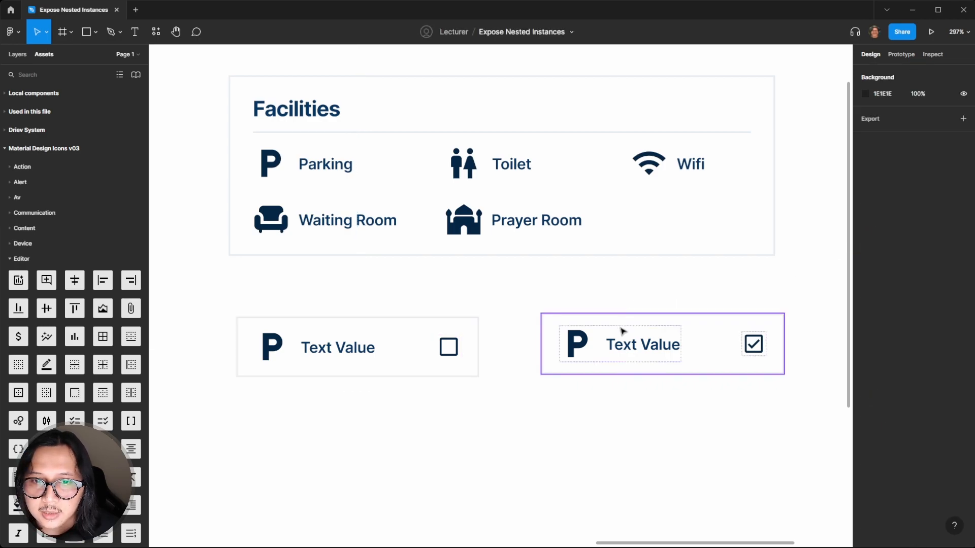
click(621, 341)
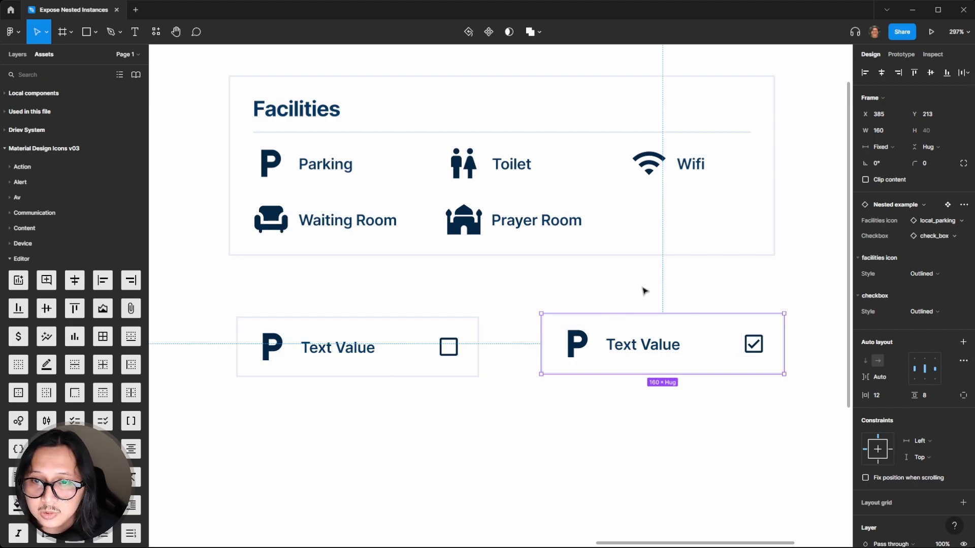
Swap the instance's Facilities icon to chair and set the icon style to Filled
click(938, 221)
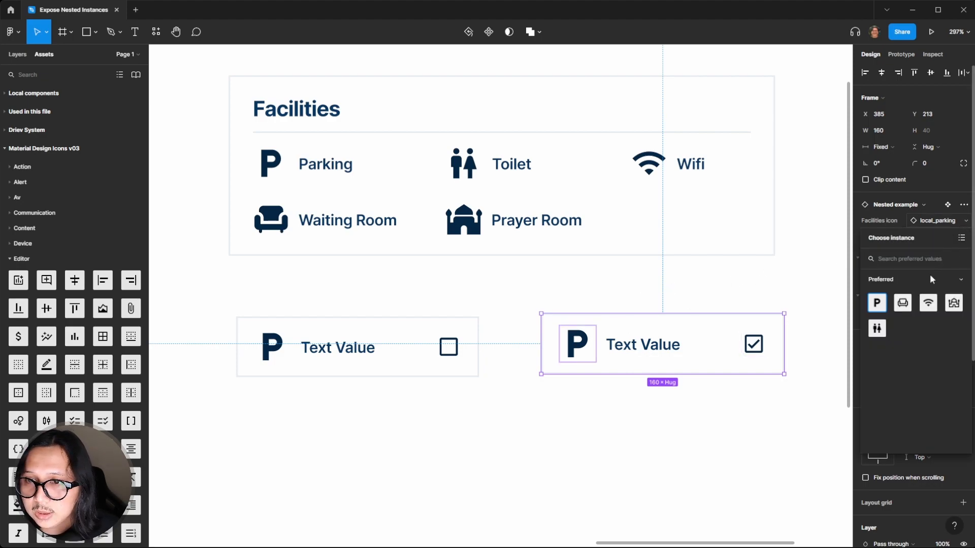
click(901, 305)
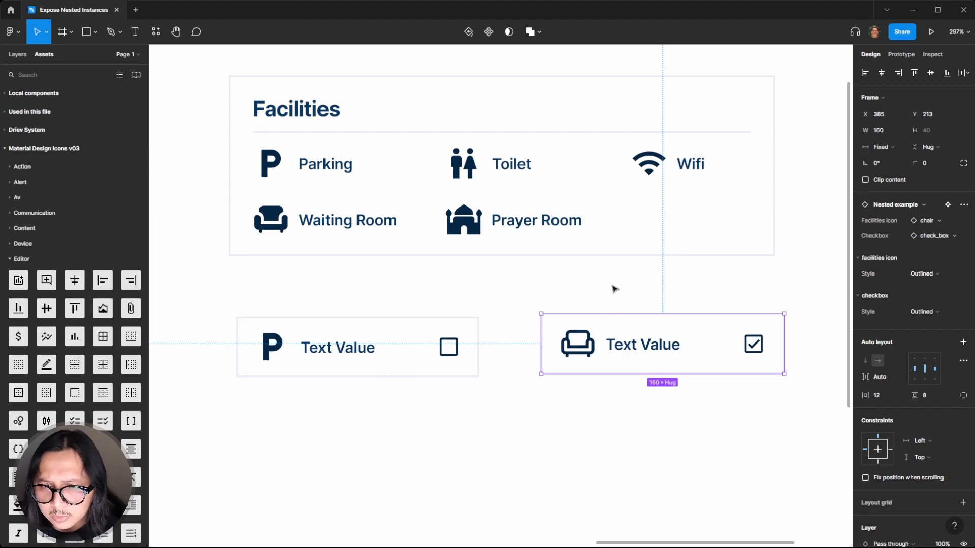
click(930, 275)
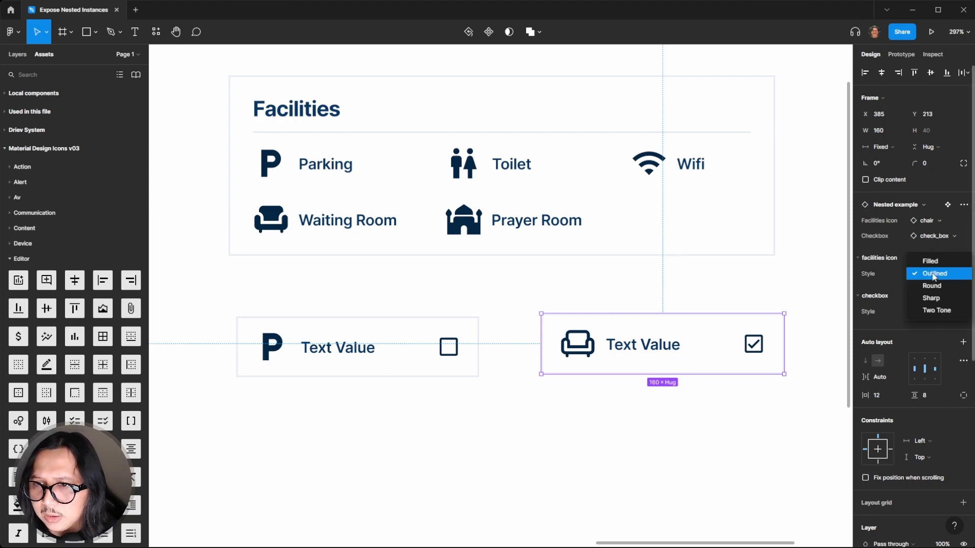
click(938, 265)
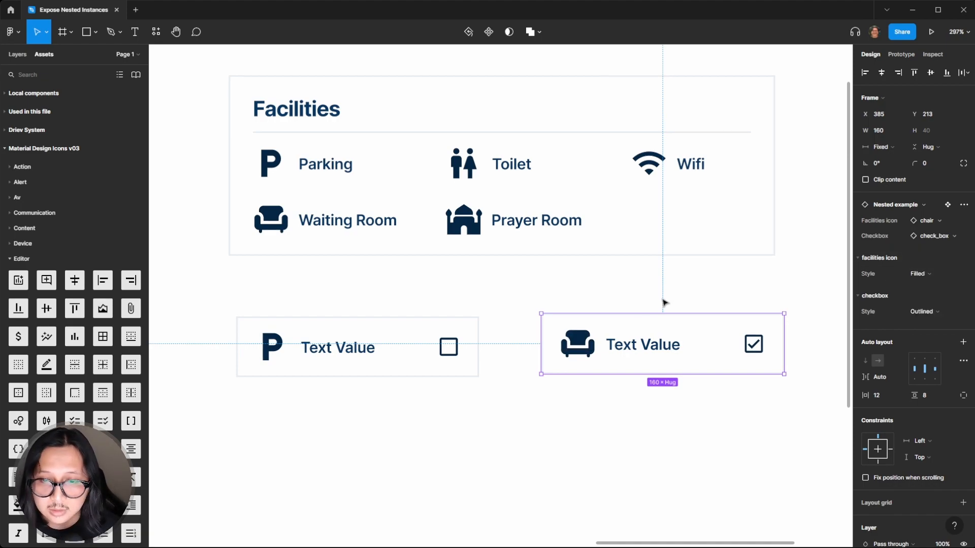
Open the layers list to review the component and instance structure
click(607, 294)
click(611, 324)
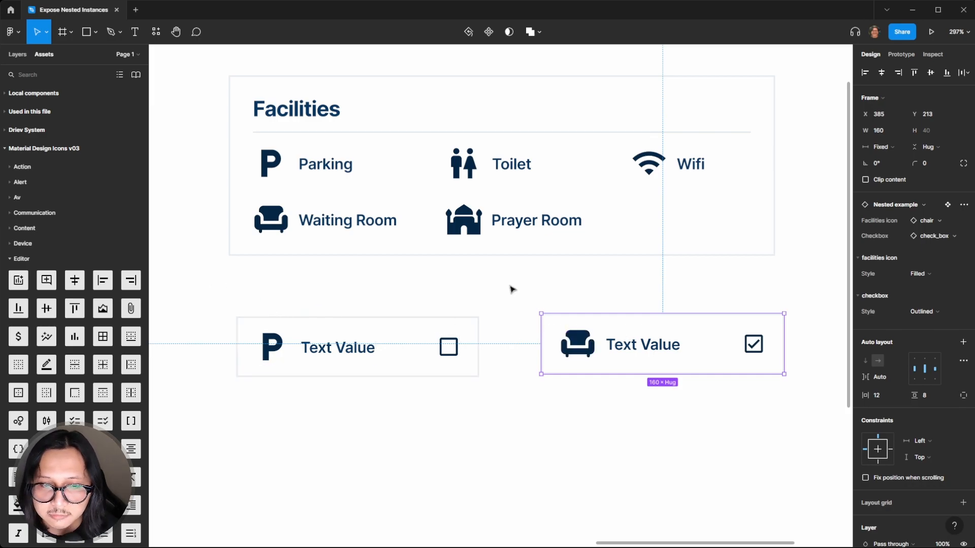
click(15, 56)
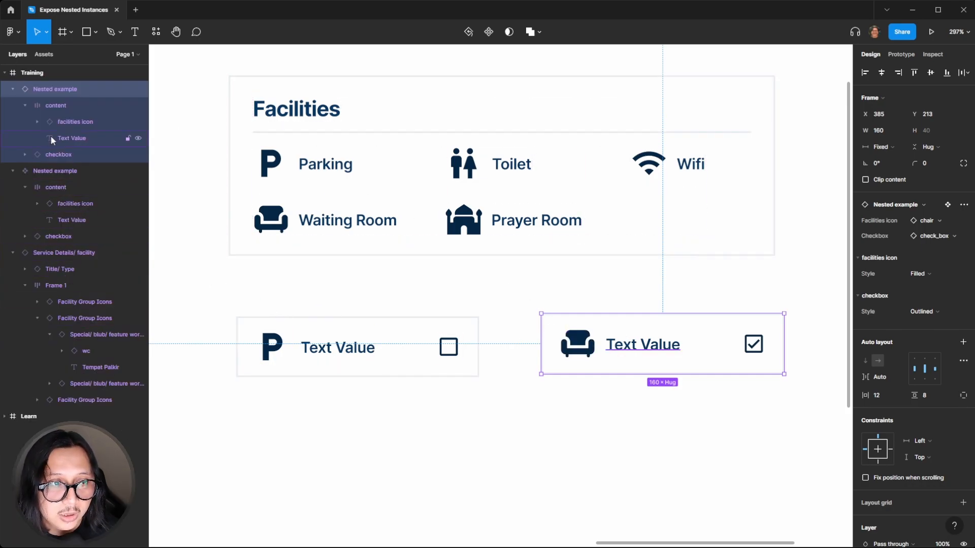
Create a text property named Text from the component's Text Value layer
click(613, 291)
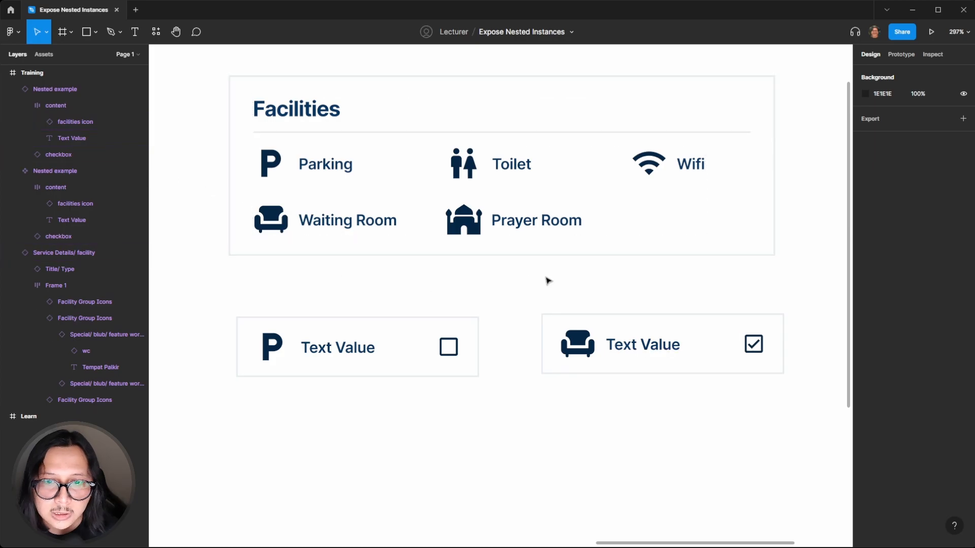
click(356, 348)
double_click(340, 355)
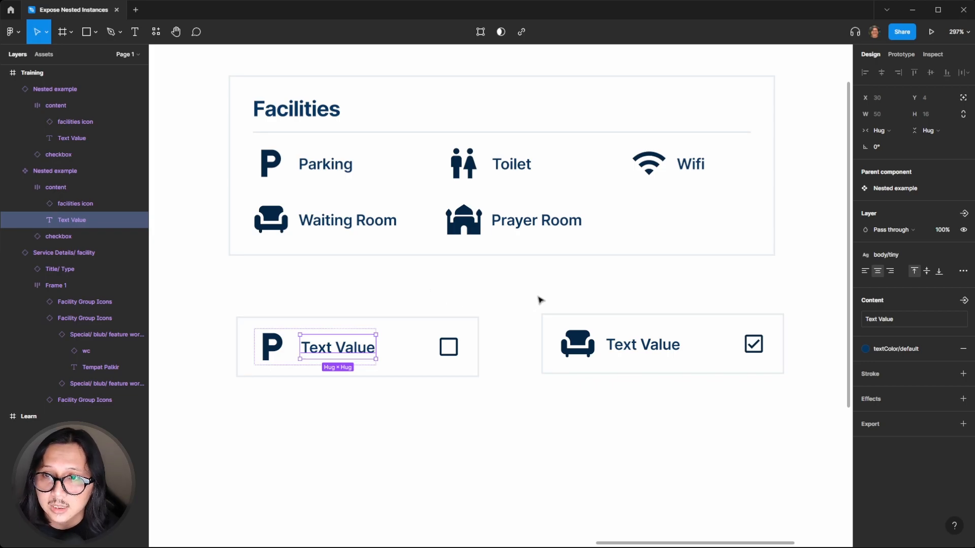
click(964, 301)
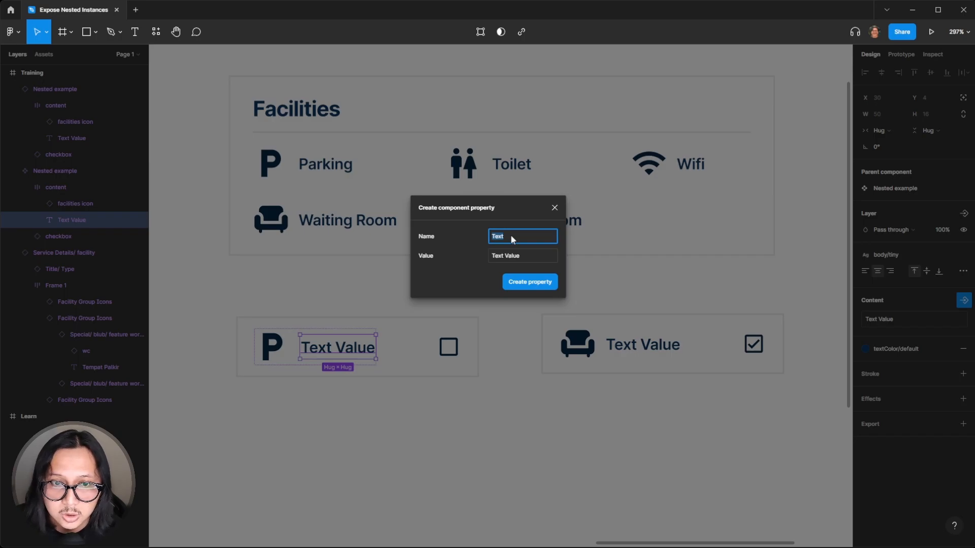
click(543, 286)
click(534, 305)
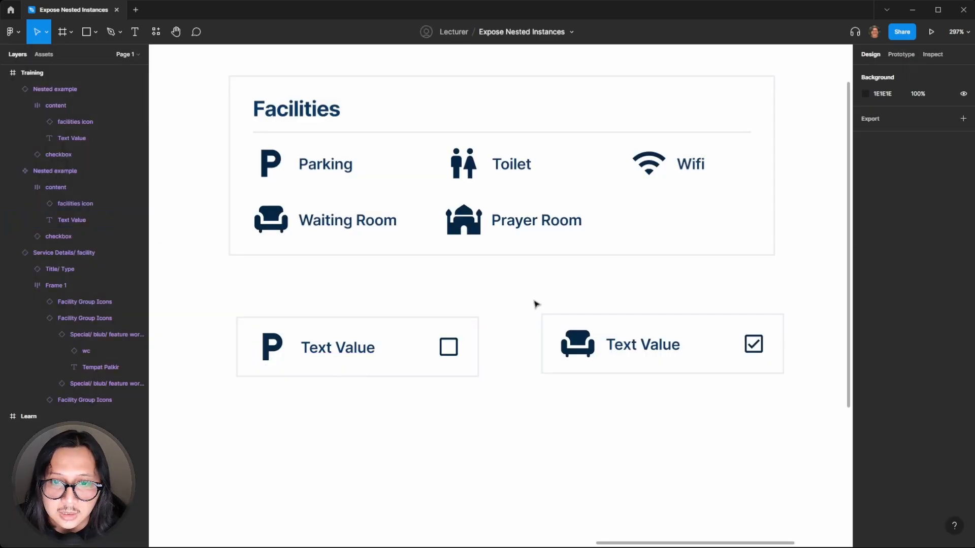
Set the instance's Text property to Waiting Room
click(614, 326)
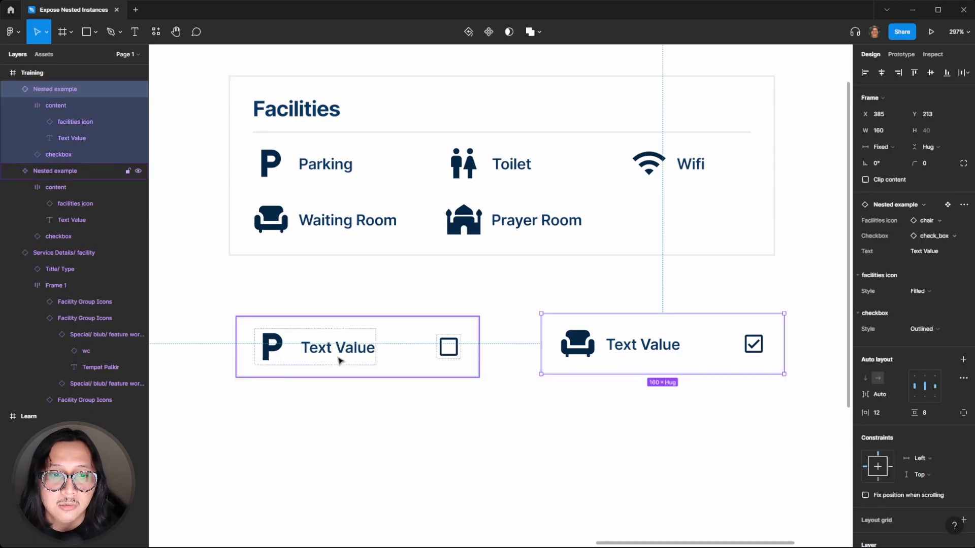
click(940, 250)
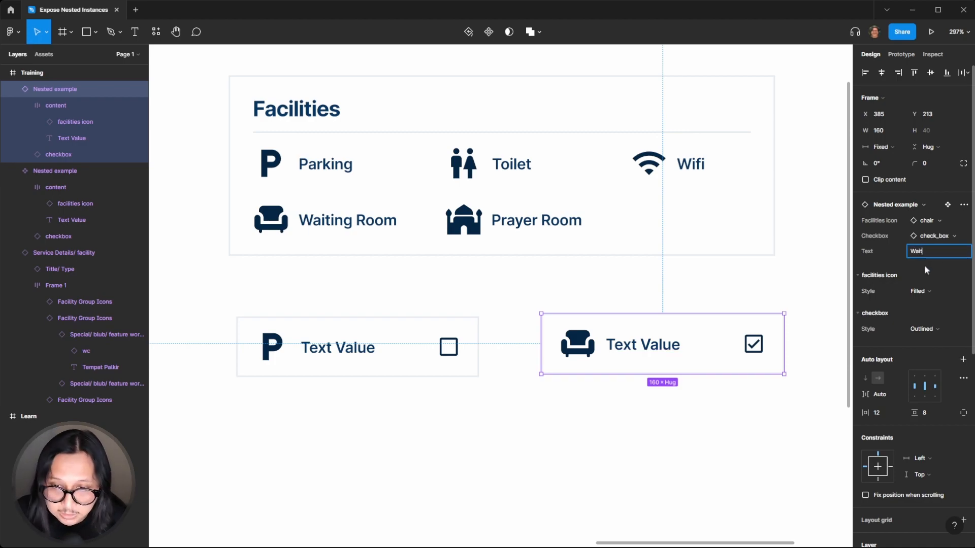
text(Waiting Room)
key(Tab)
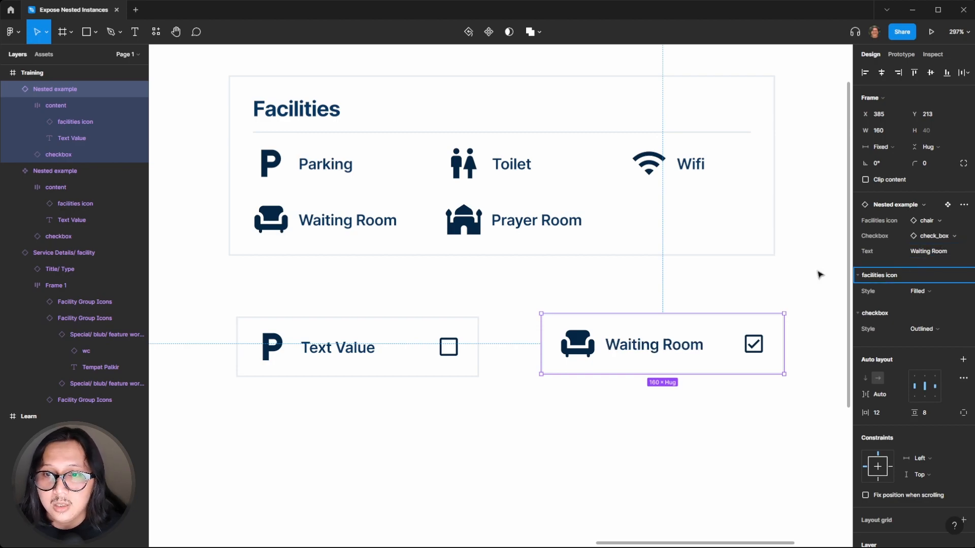
Swap the instance's Checkbox to the unchecked box from the preferred values
click(936, 328)
click(938, 331)
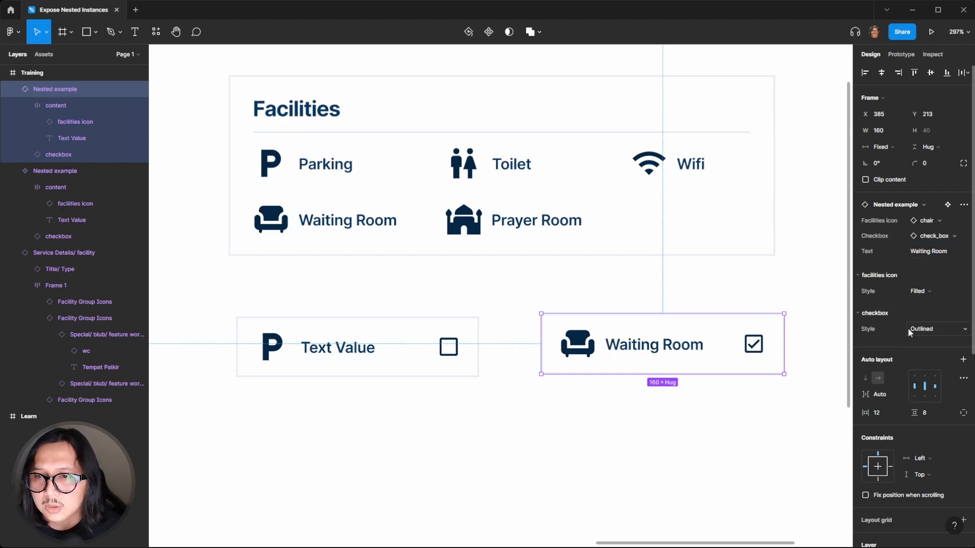
click(949, 236)
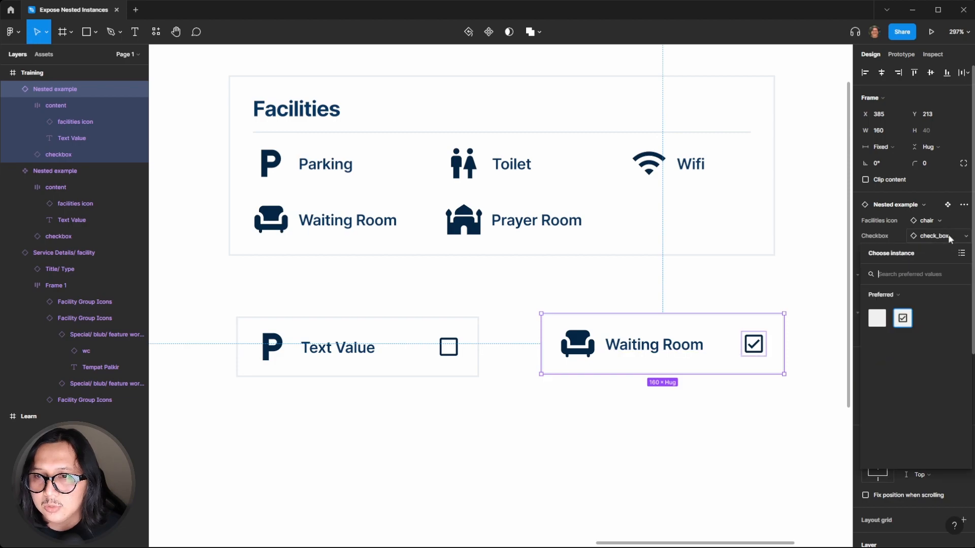
click(884, 323)
click(765, 305)
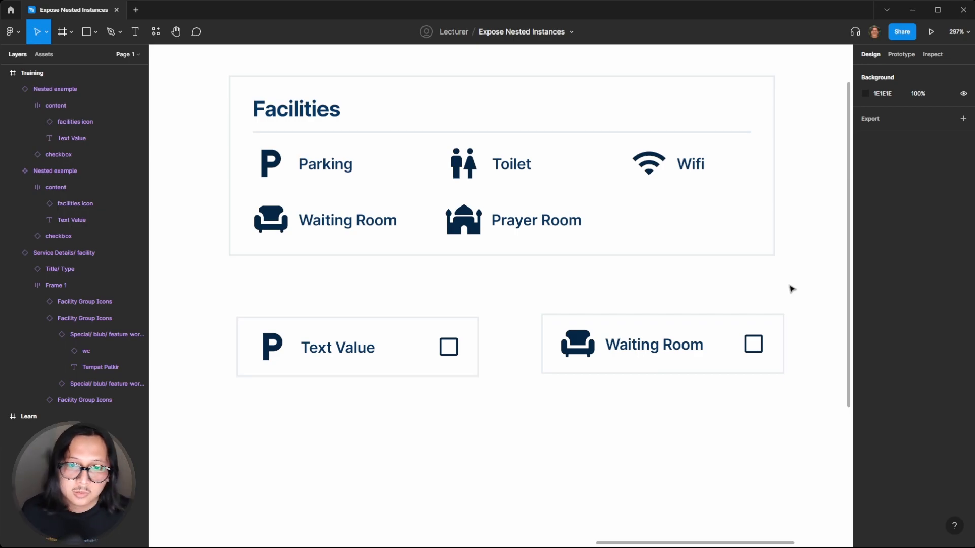
Move the instance and the component so they sit level beside each other below the Facilities card
drag(708, 345, 687, 342)
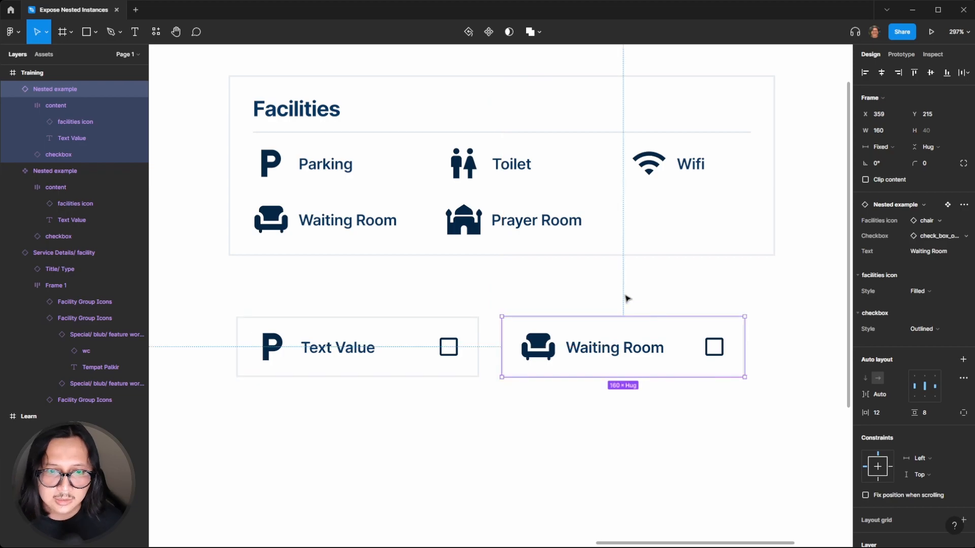
click(544, 291)
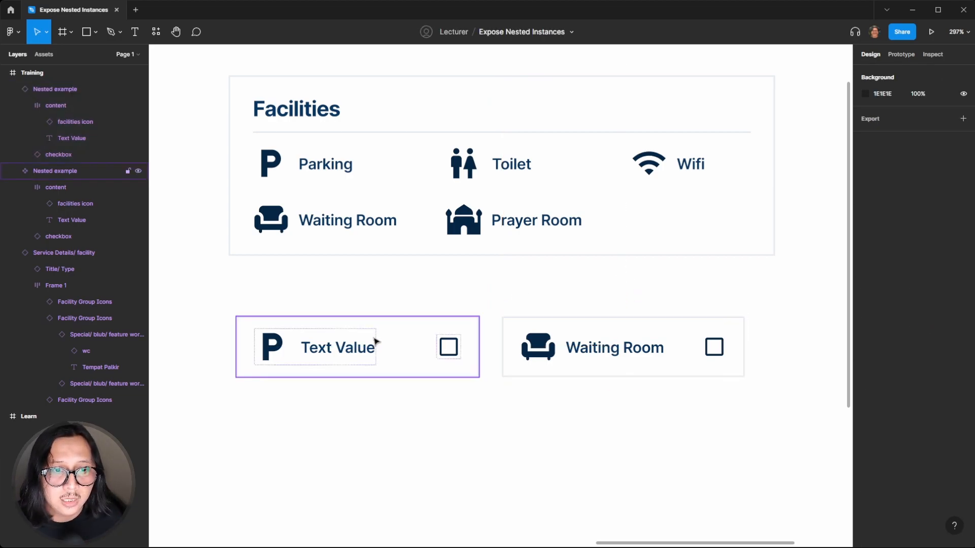
drag(374, 342, 371, 324)
click(285, 283)
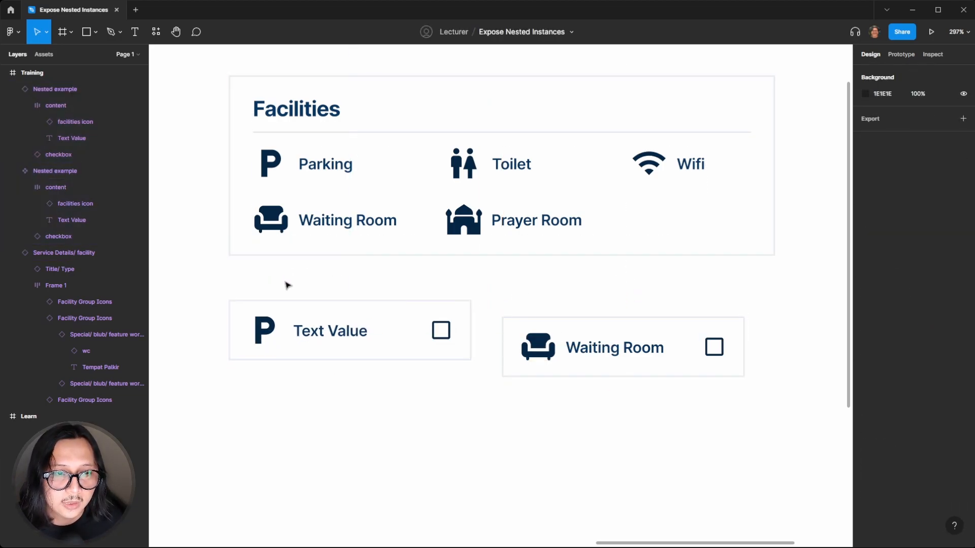
drag(305, 311, 302, 305)
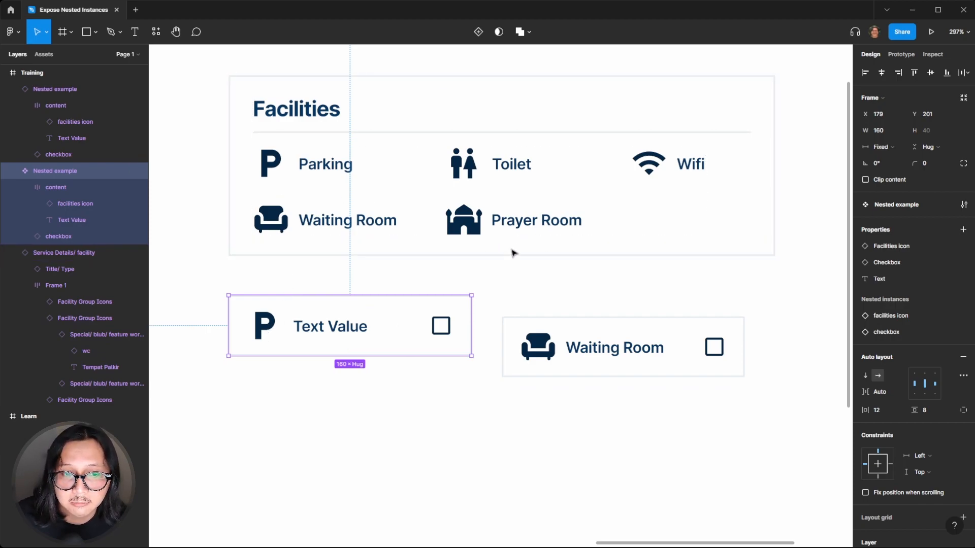
Inspect the component's Text Value and checkbox layers
click(329, 335)
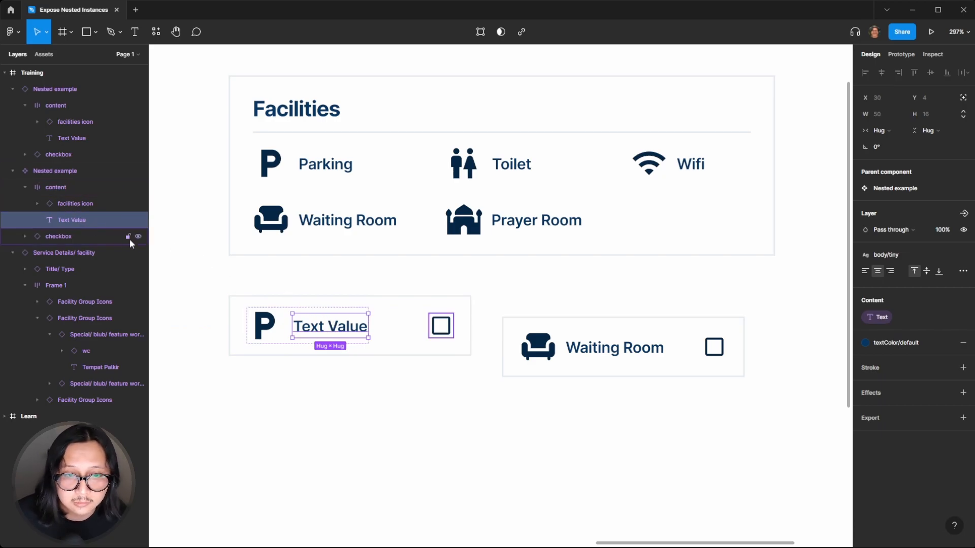
click(546, 290)
click(432, 322)
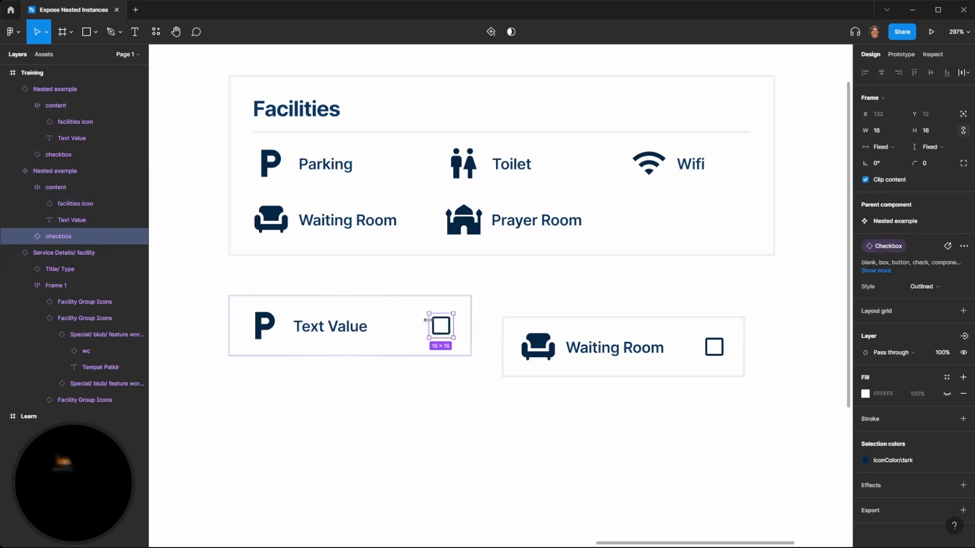
click(468, 287)
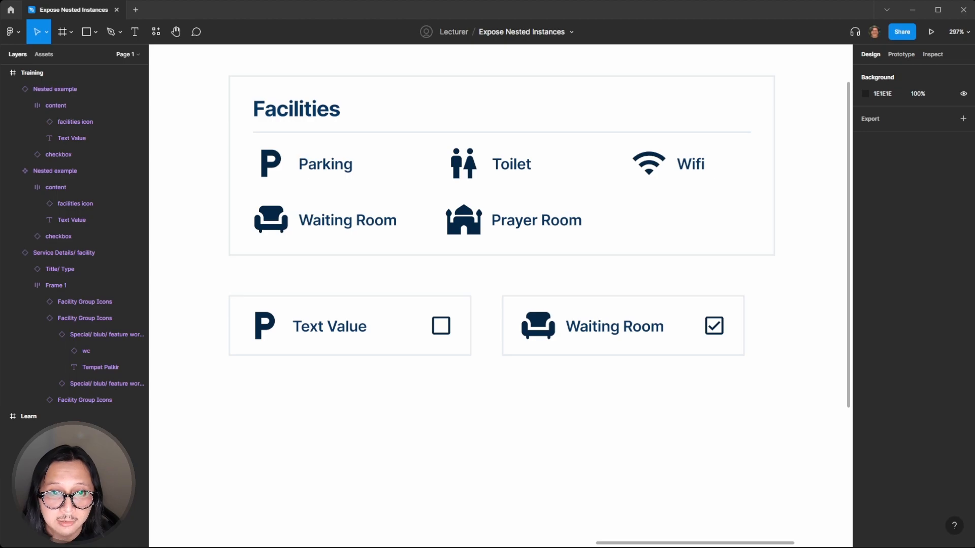
Open the component configuration and enable Simplify all instances
click(360, 350)
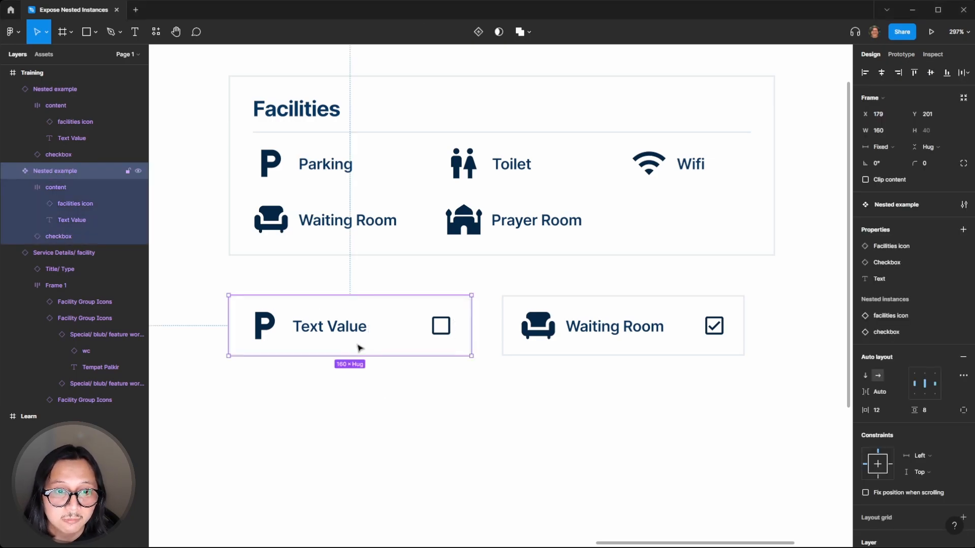
click(362, 406)
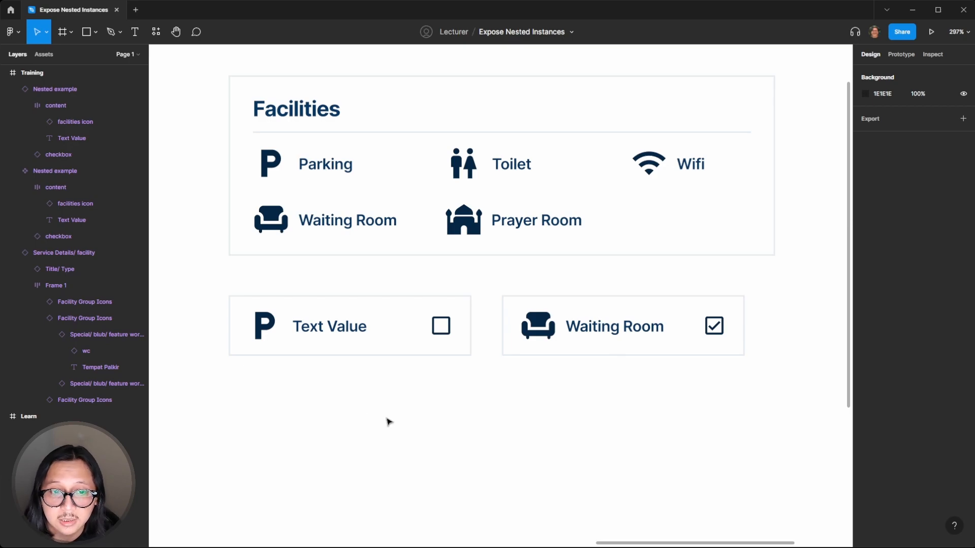
click(376, 337)
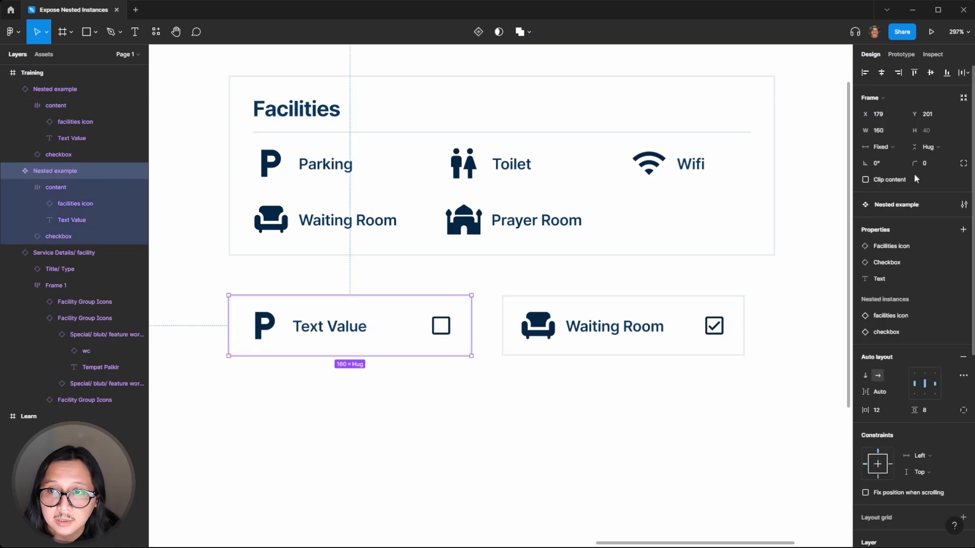
click(963, 206)
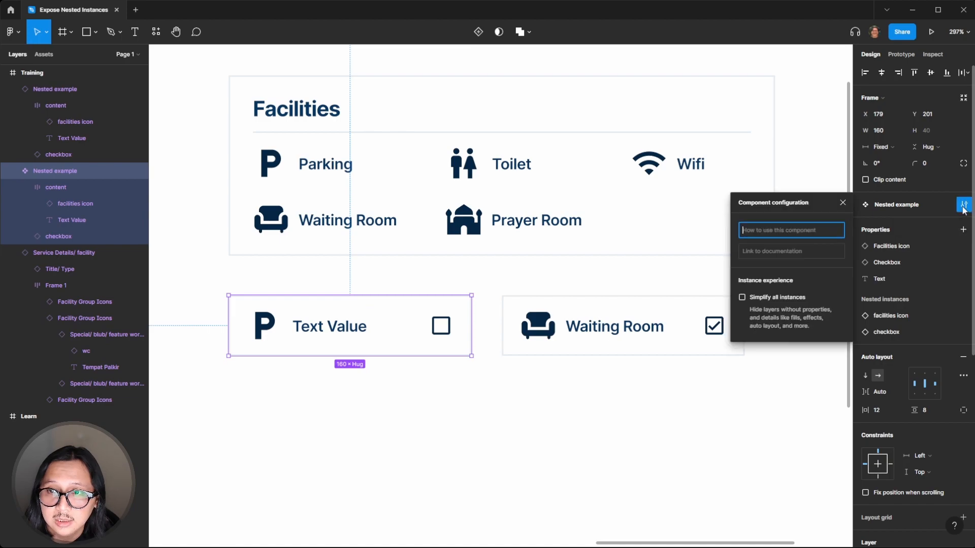
click(742, 298)
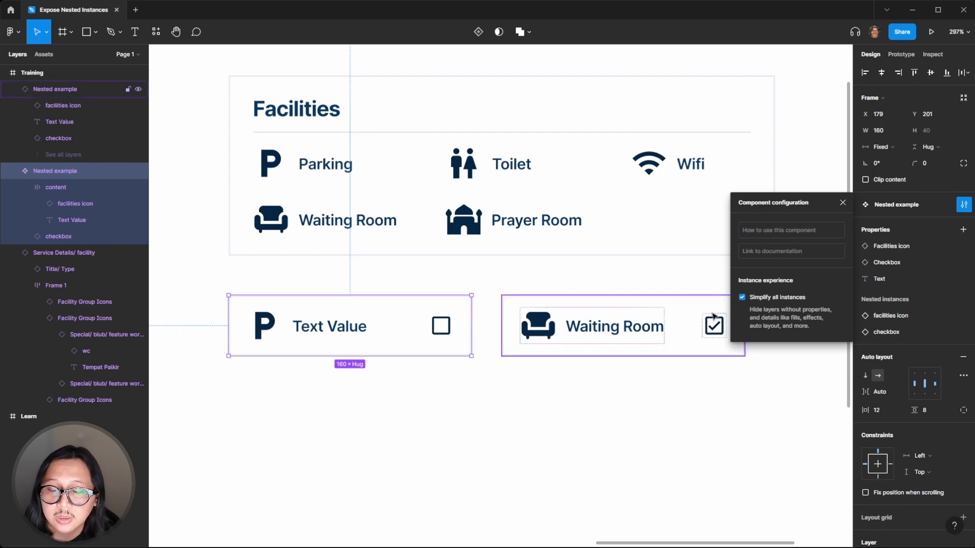
click(613, 409)
Examine the instance's simplified layer list, expanding and collapsing all its layers
click(588, 330)
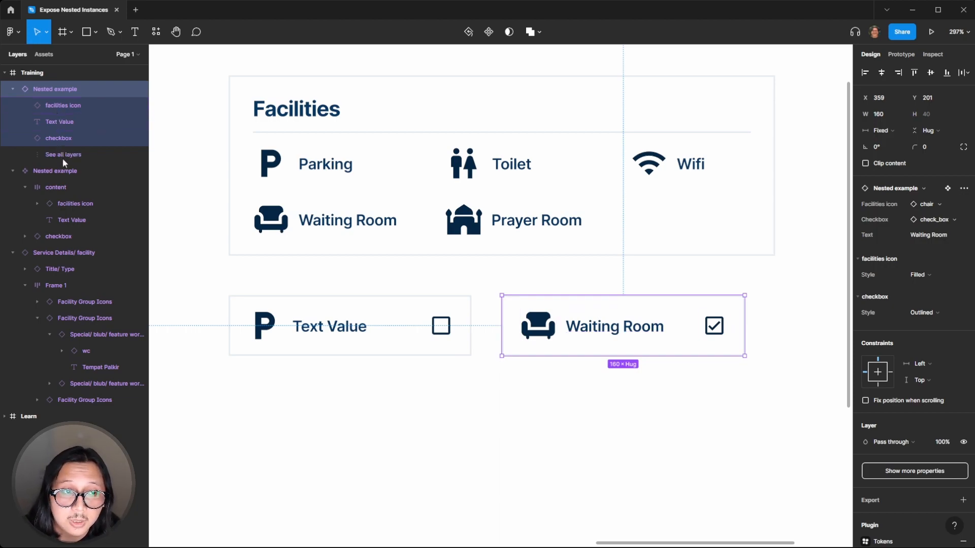
click(528, 447)
click(628, 341)
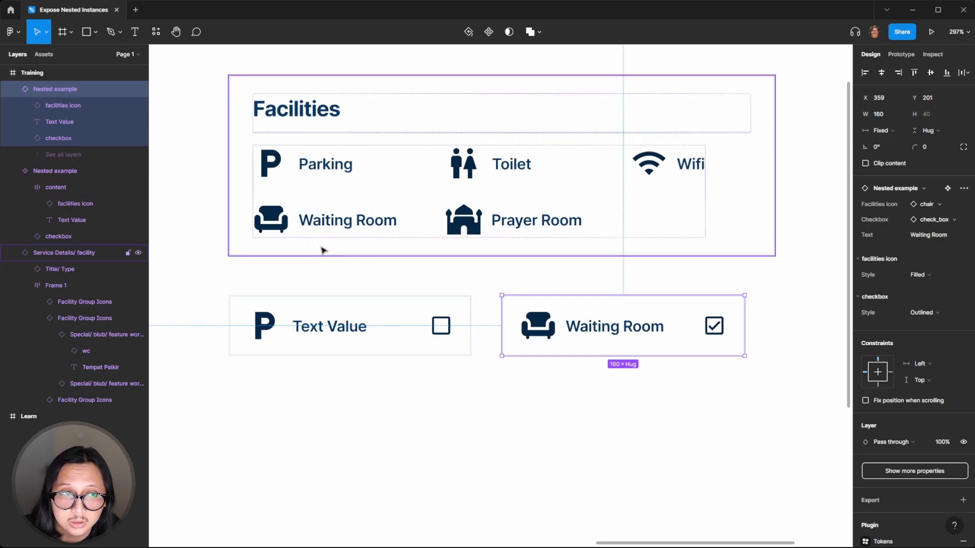
click(50, 154)
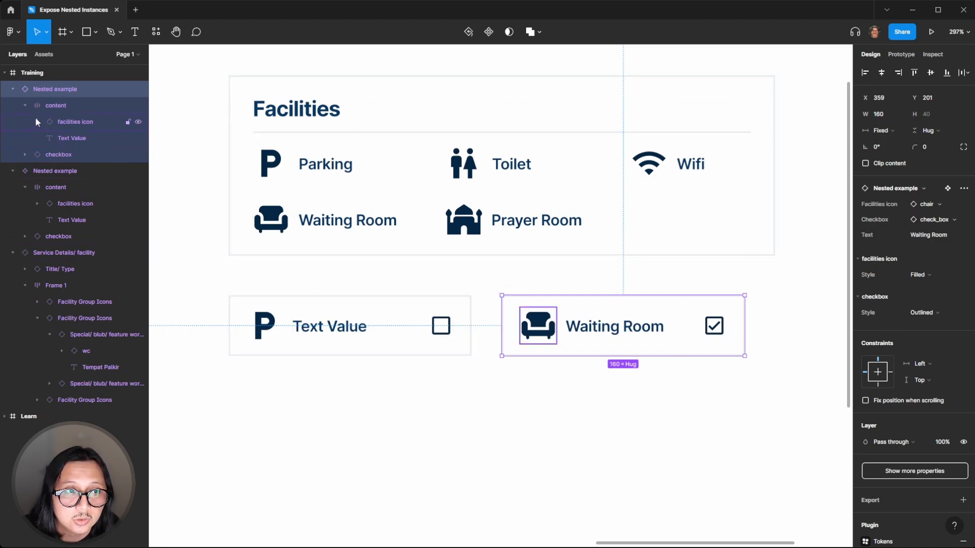
click(547, 360)
click(569, 331)
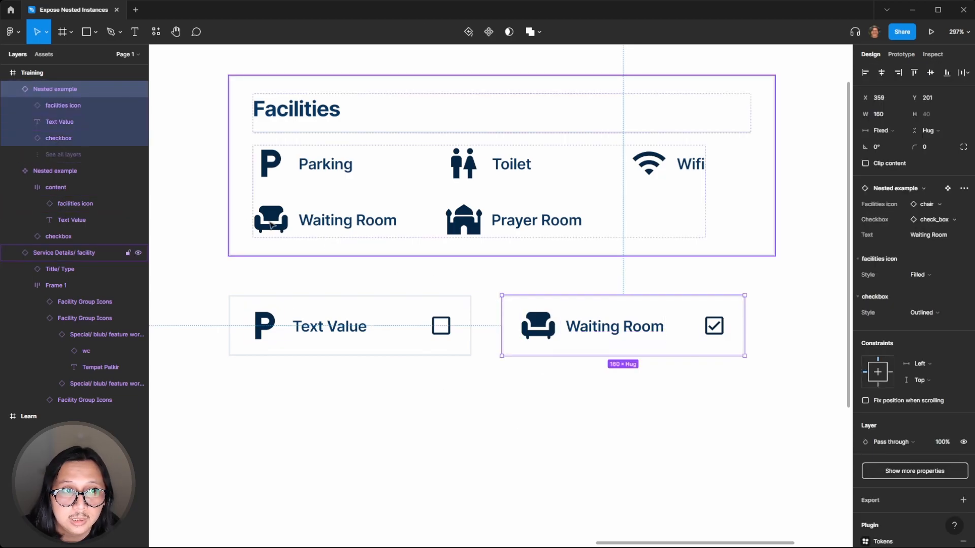
click(60, 153)
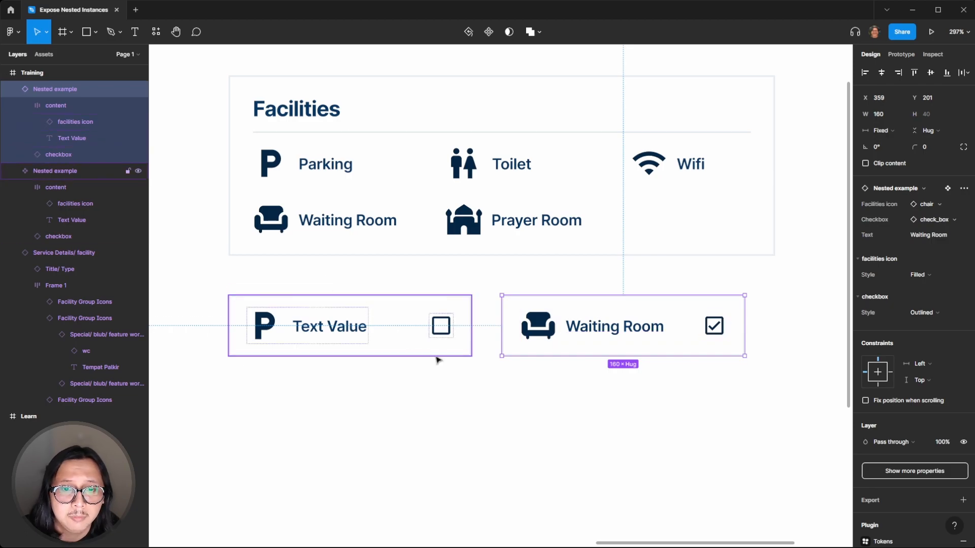
click(550, 361)
click(572, 345)
click(553, 395)
click(566, 341)
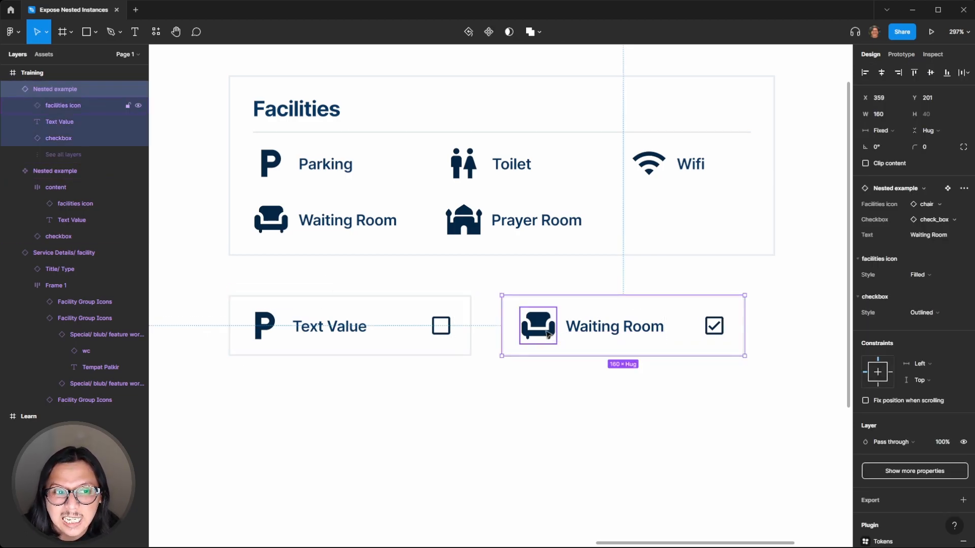